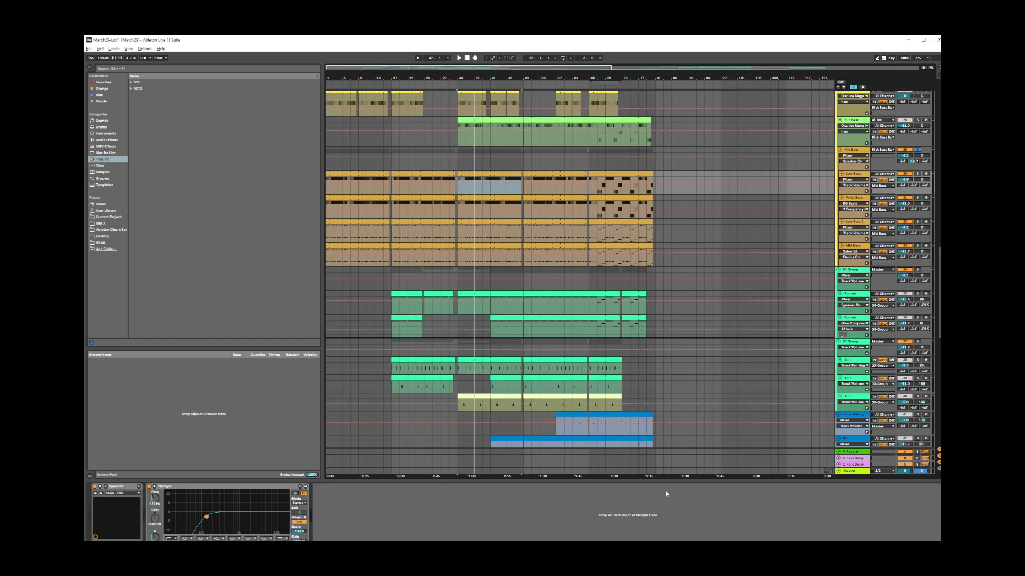
Take the Mid Bass group out of solo and select the 34 Group to show its effects chain
{"action": "left_click", "coordinate": [917, 151]}
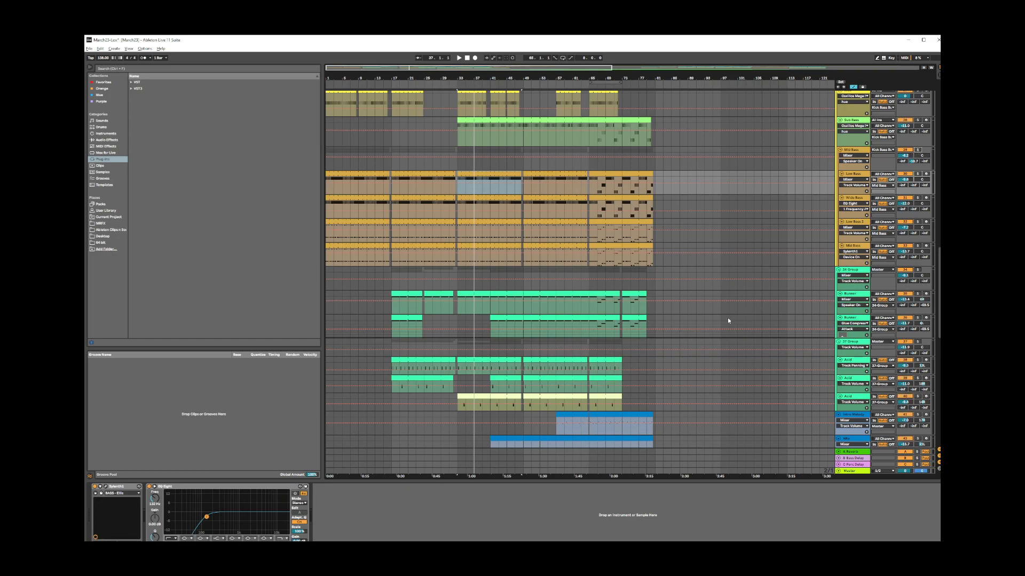
{"action": "scroll", "coordinate": [728, 320], "scroll_direction": "up", "scroll_amount": 2}
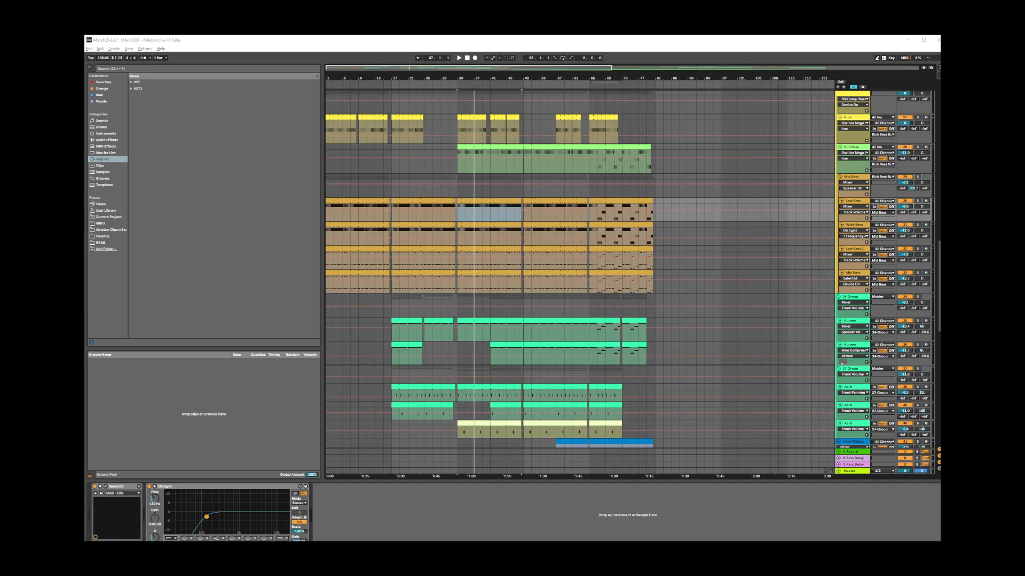
{"action": "left_click", "coordinate": [844, 298]}
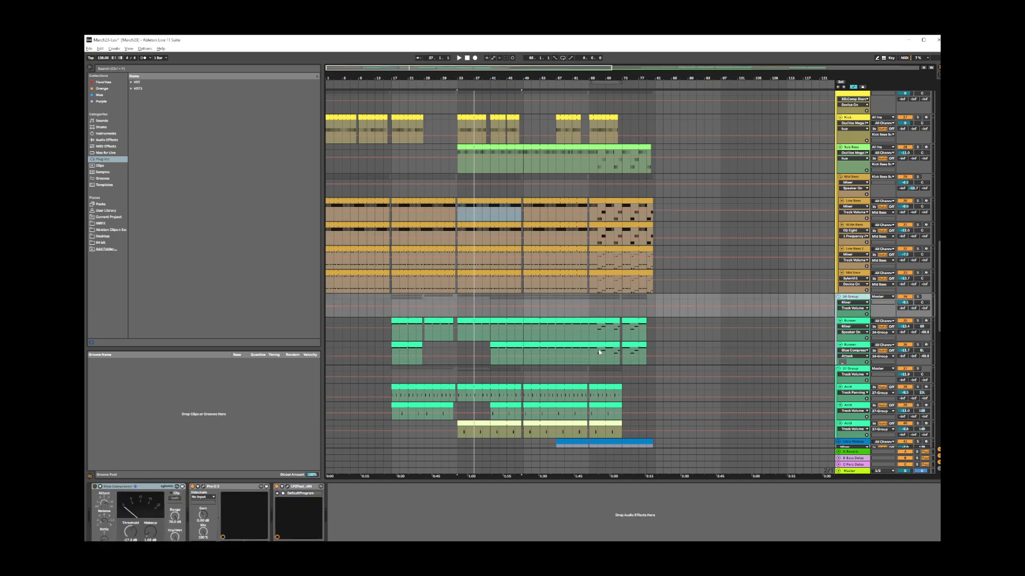
{"action": "scroll", "coordinate": [594, 314], "scroll_direction": "up", "scroll_amount": 2}
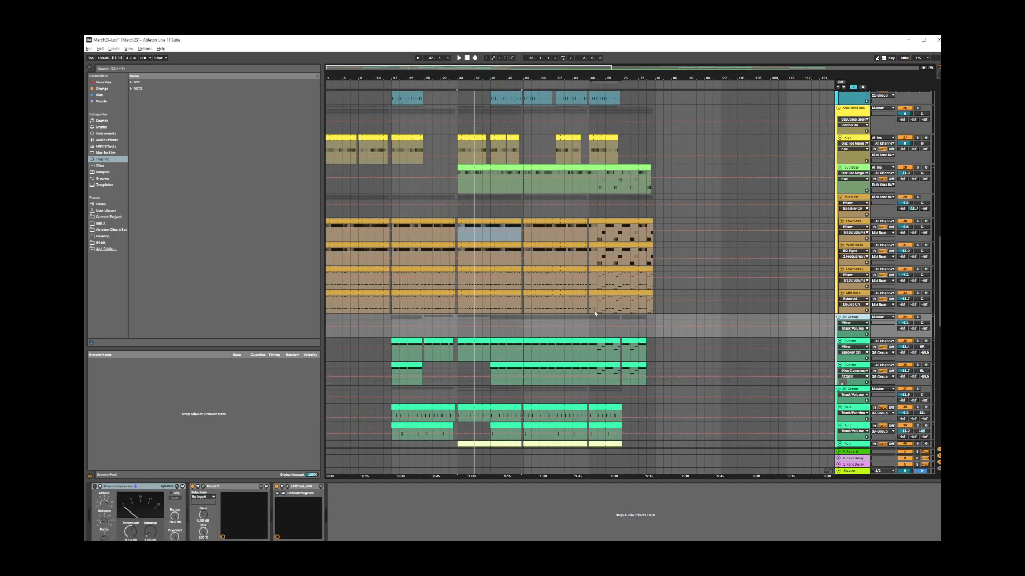
{"action": "scroll", "coordinate": [596, 313], "scroll_direction": "up", "scroll_amount": 6}
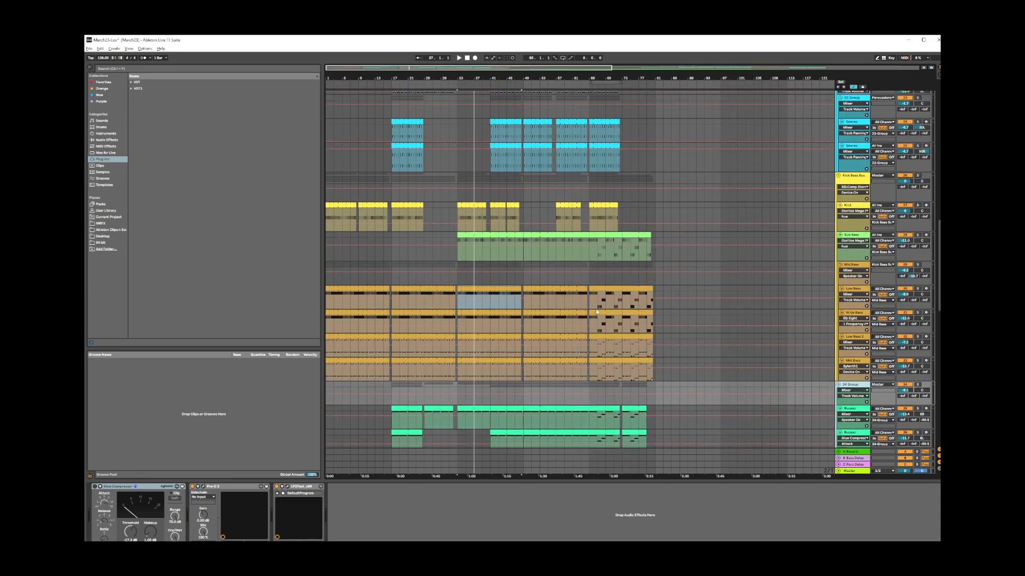
{"action": "scroll", "coordinate": [597, 309], "scroll_direction": "down", "scroll_amount": 7}
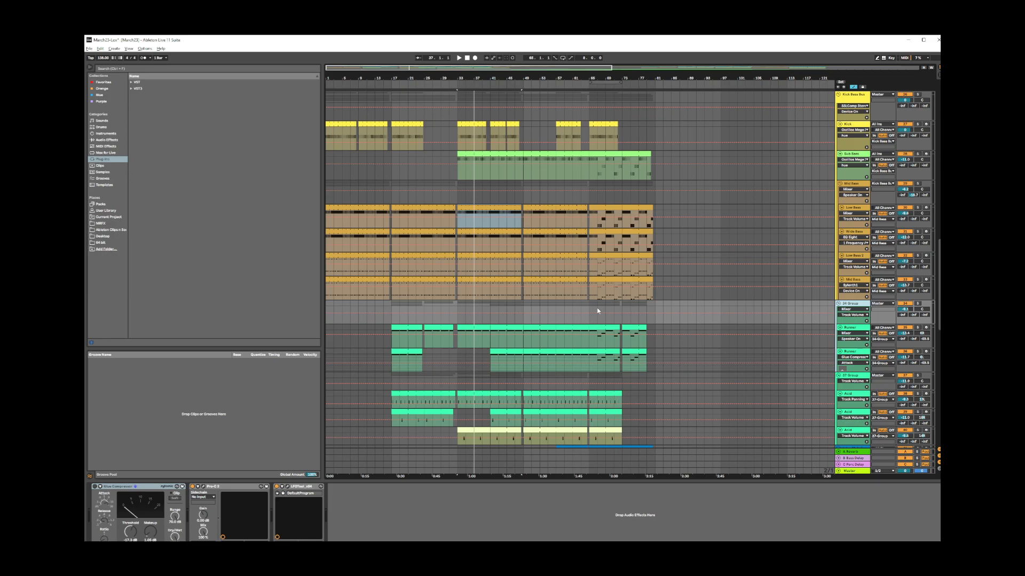
{"action": "scroll", "coordinate": [596, 312], "scroll_direction": "down", "scroll_amount": 1}
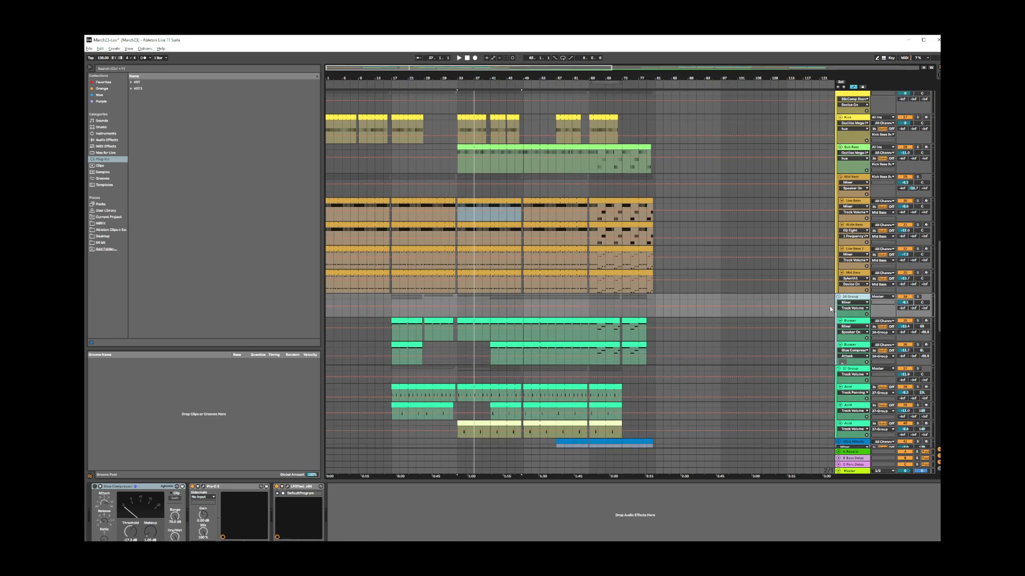
Select the Mid Bass group and audition the Kick and Mid Bass in solo
{"action": "left_click", "coordinate": [851, 324]}
{"action": "left_click", "coordinate": [857, 182]}
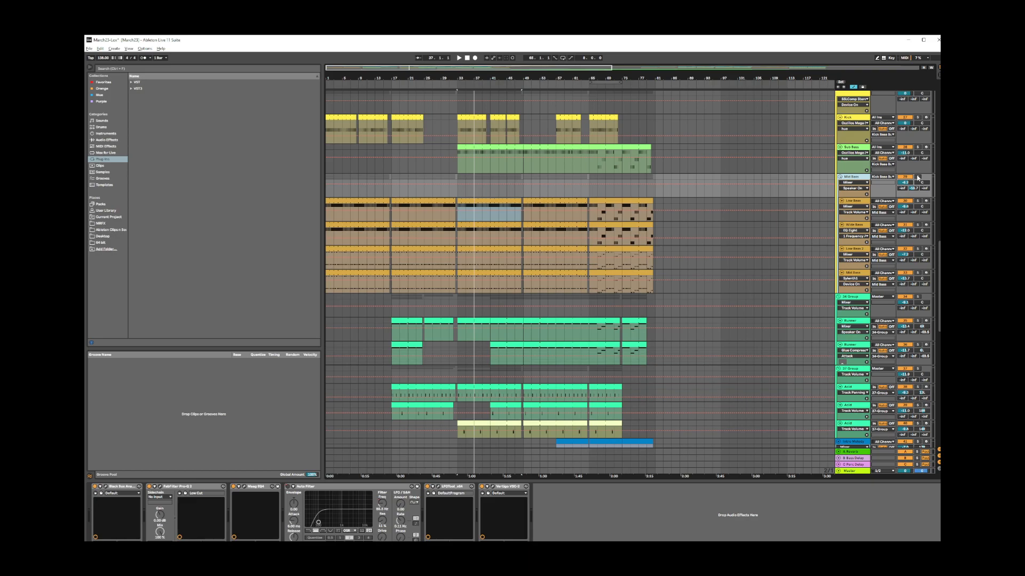
{"action": "scroll", "coordinate": [874, 253], "scroll_direction": "up", "scroll_amount": 3}
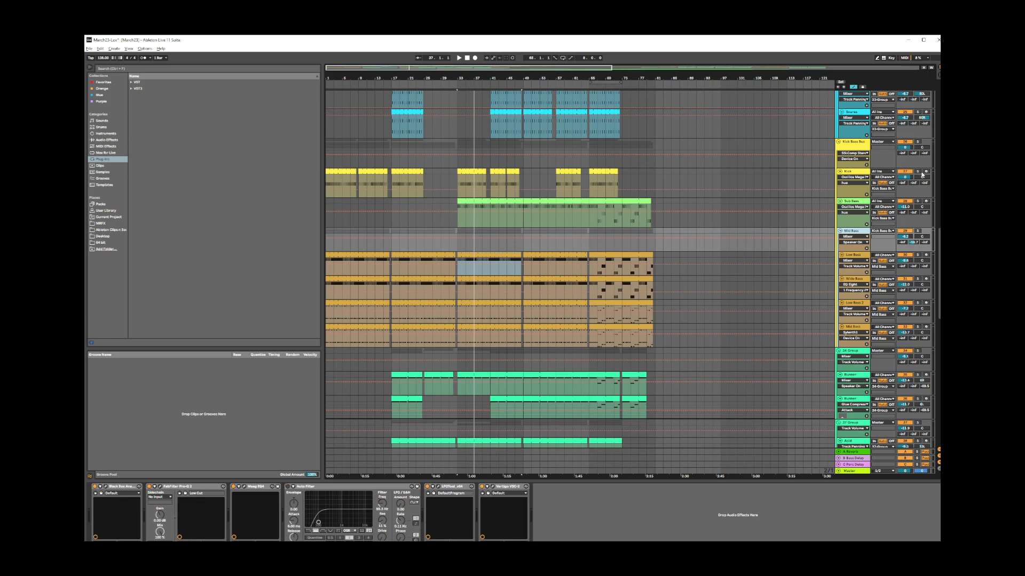
{"action": "left_click", "coordinate": [918, 172]}
{"action": "key", "text": "space"}
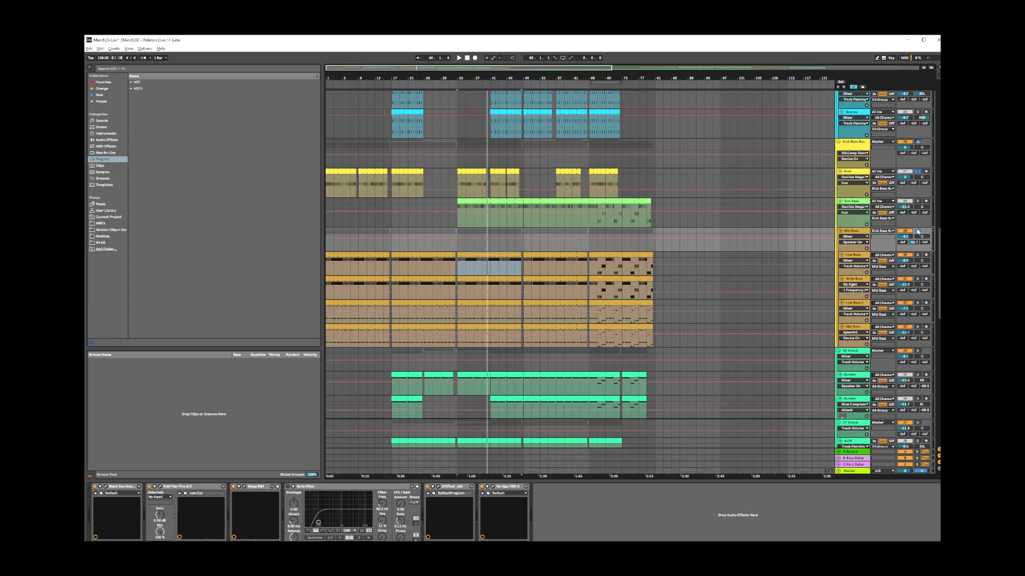
{"action": "key", "text": "space"}
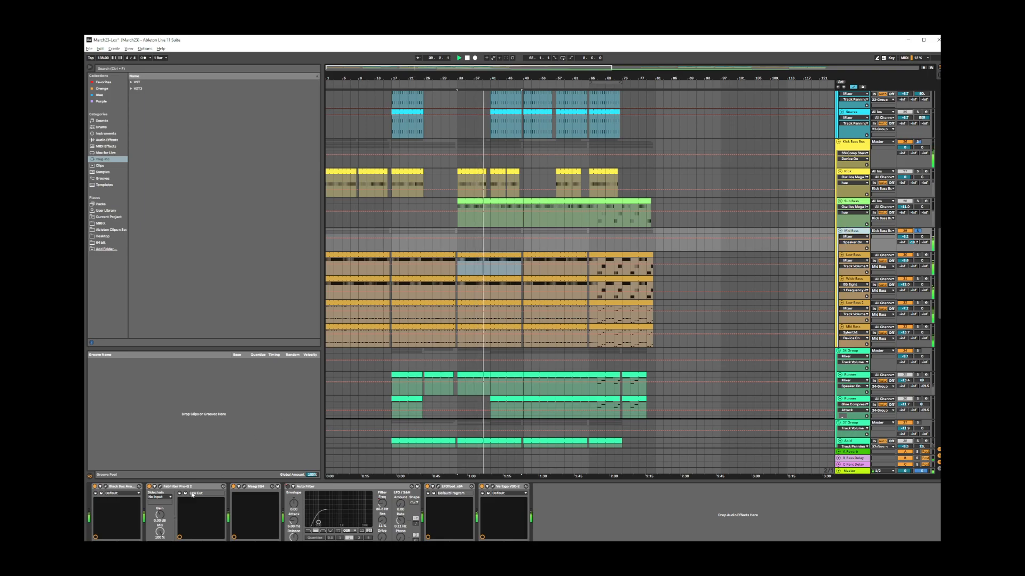
Open the Mid Bass group's FabFilter Pro-Q 2 and freeze its spectrum analyzer during playback
{"action": "left_click", "coordinate": [161, 487]}
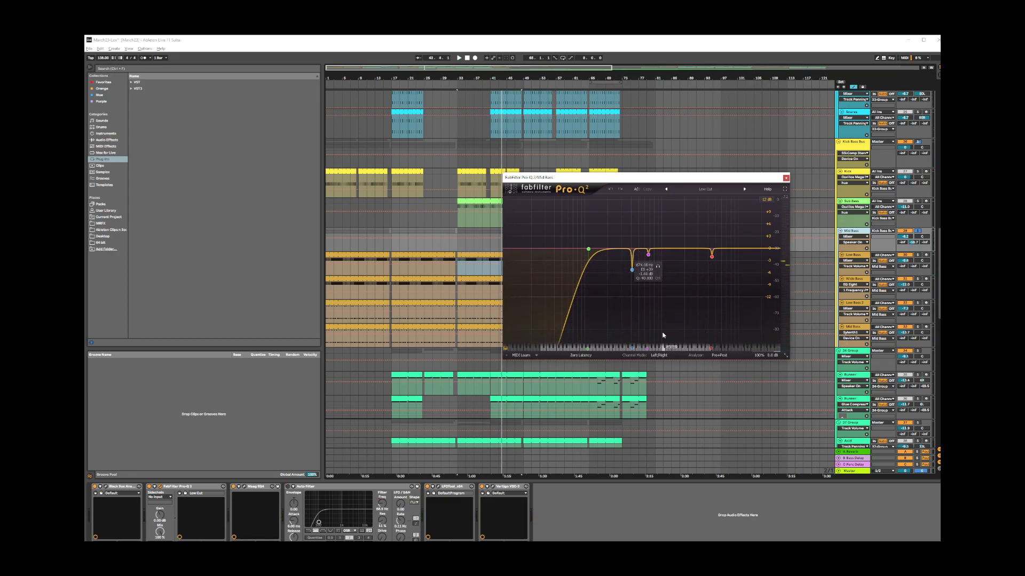
{"action": "key", "text": "space"}
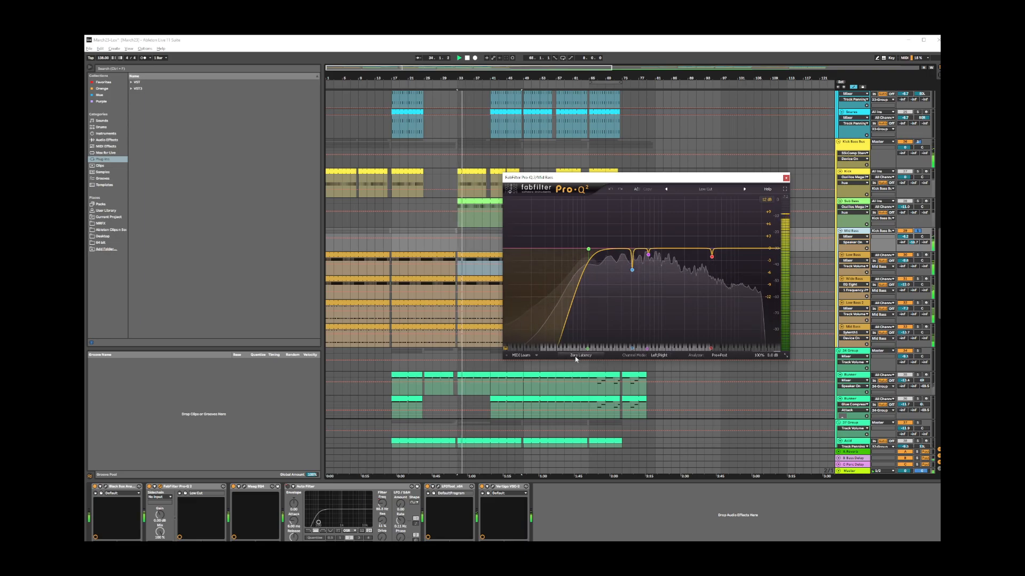
{"action": "left_click", "coordinate": [700, 346]}
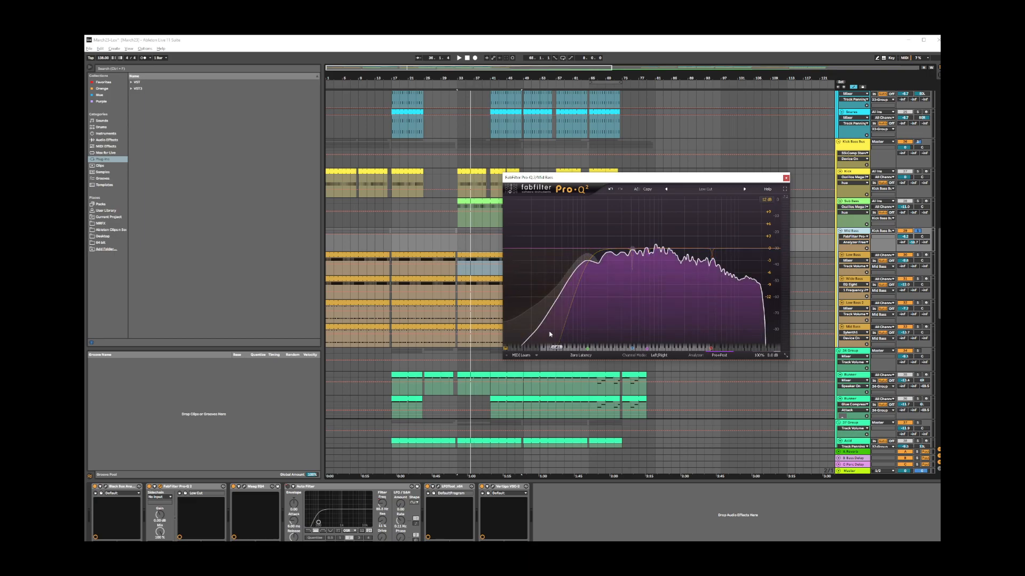
Play the Kick Bass Bus in solo and compare it with the Wide Bass track in solo
{"action": "left_click", "coordinate": [919, 142]}
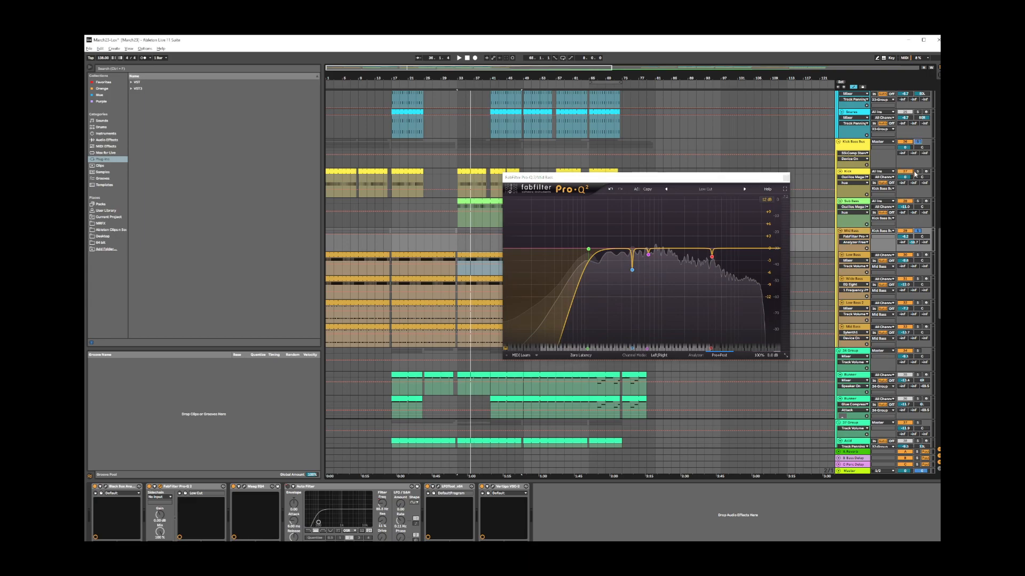
{"action": "key", "text": "space"}
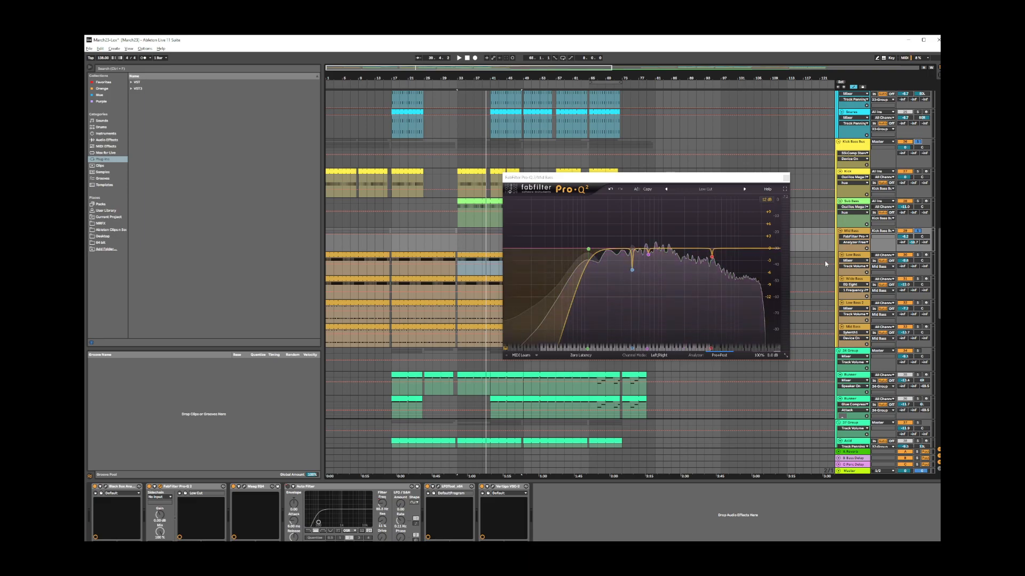
{"action": "left_click", "coordinate": [854, 278]}
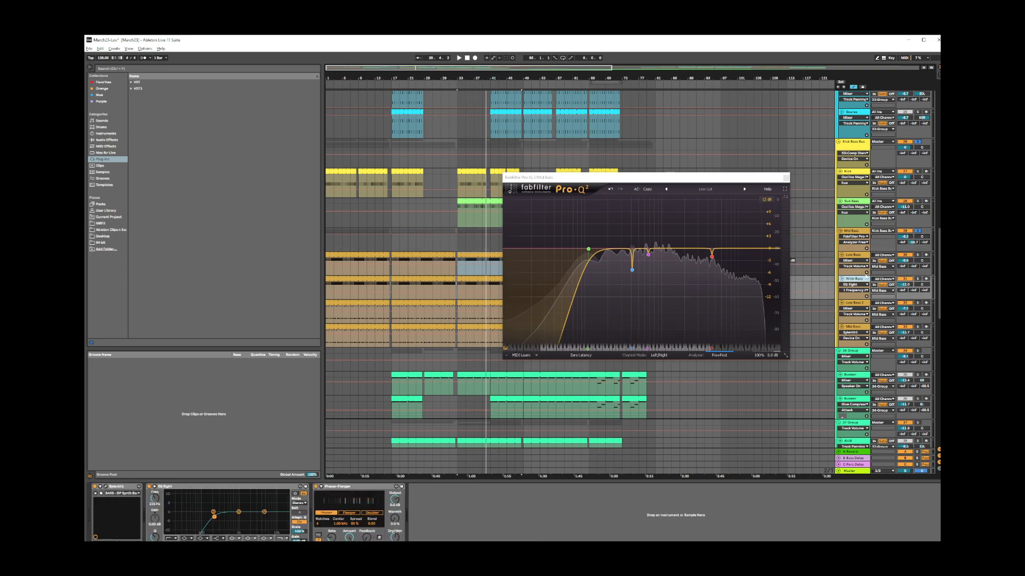
{"action": "left_click", "coordinate": [917, 278]}
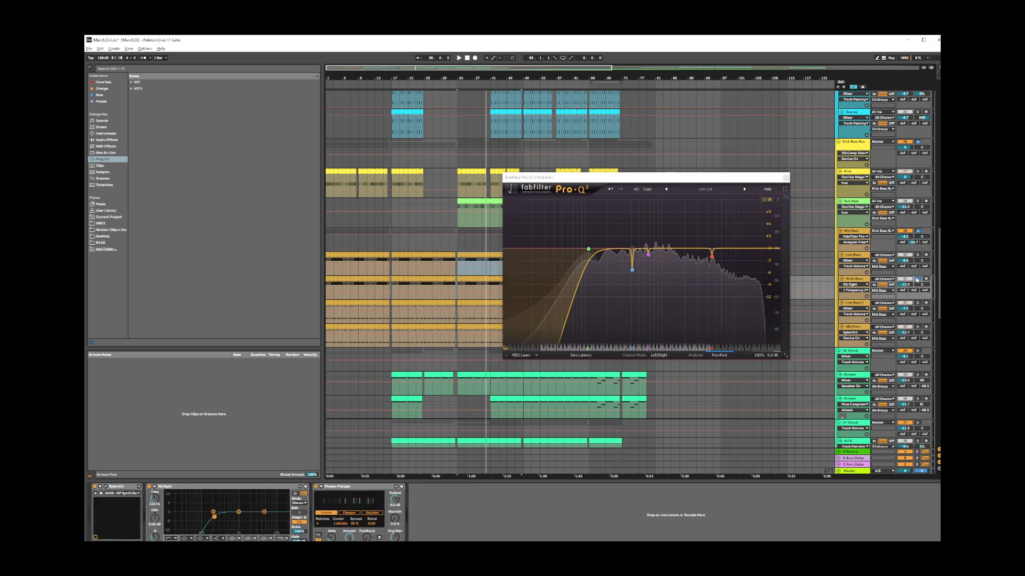
{"action": "key", "text": "space"}
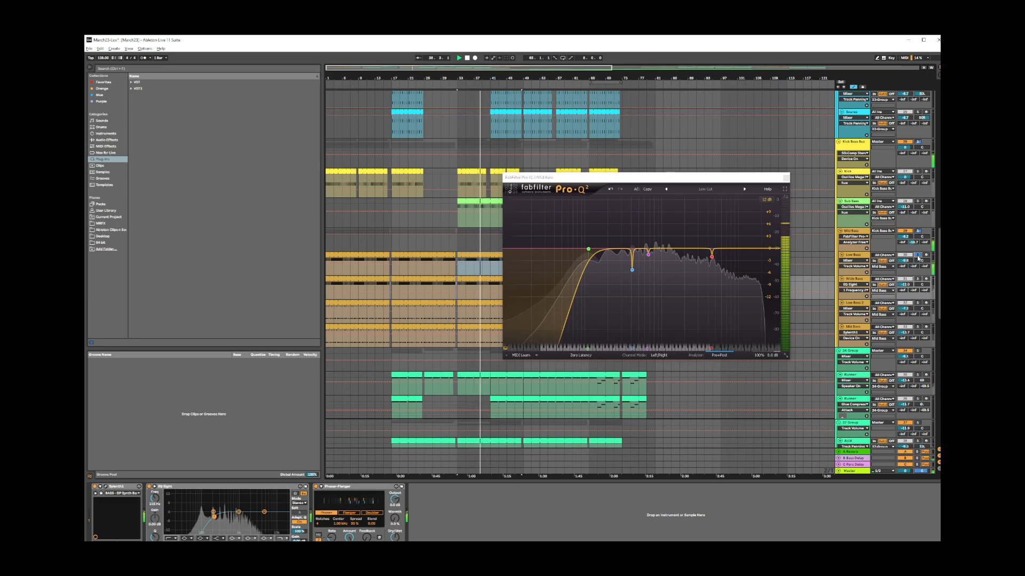
Listen to the Low Bass track in solo and close the FabFilter Pro-Q 2 window
{"action": "key", "text": "space"}
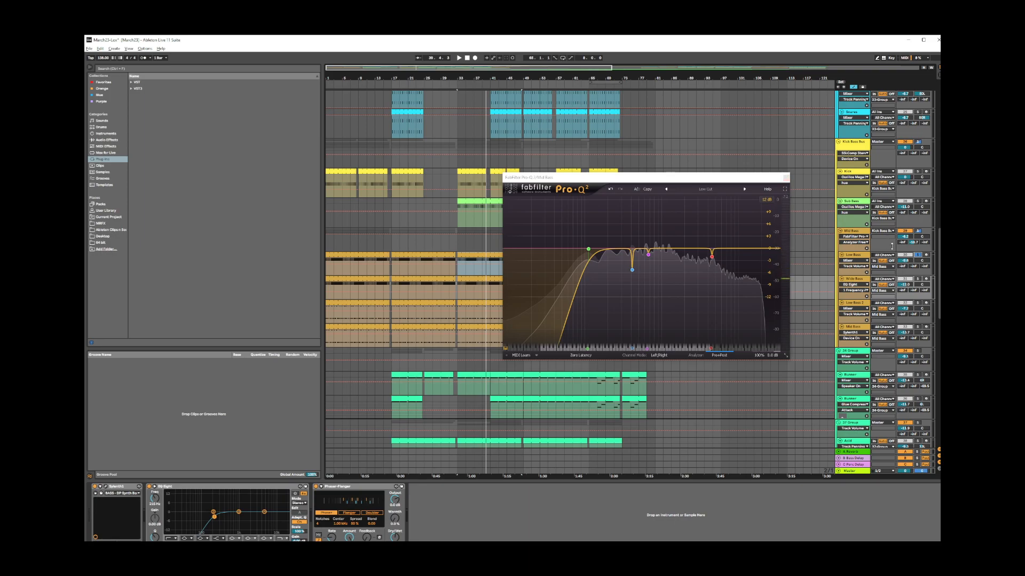
{"action": "key", "text": "space"}
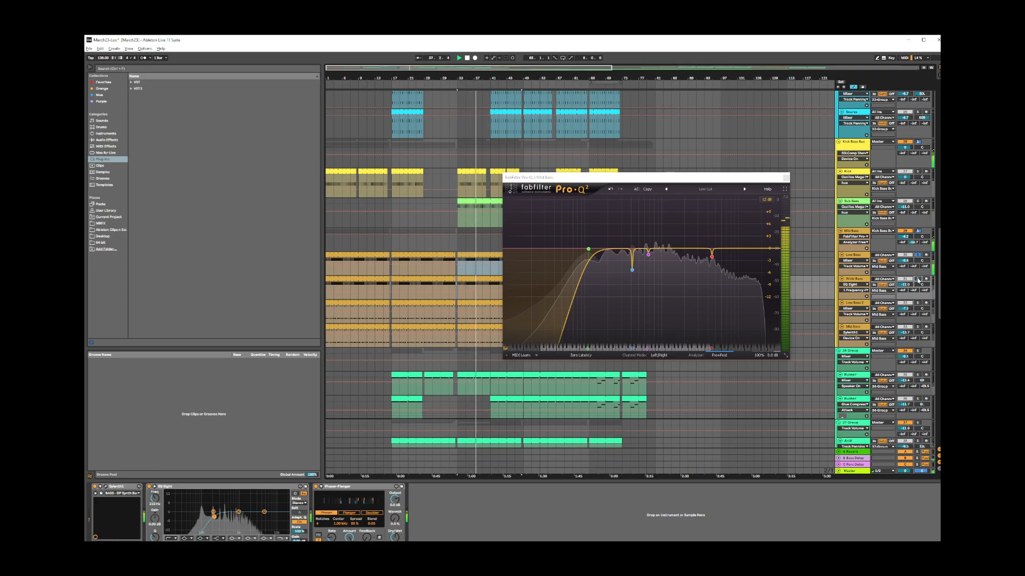
{"action": "key", "text": "space"}
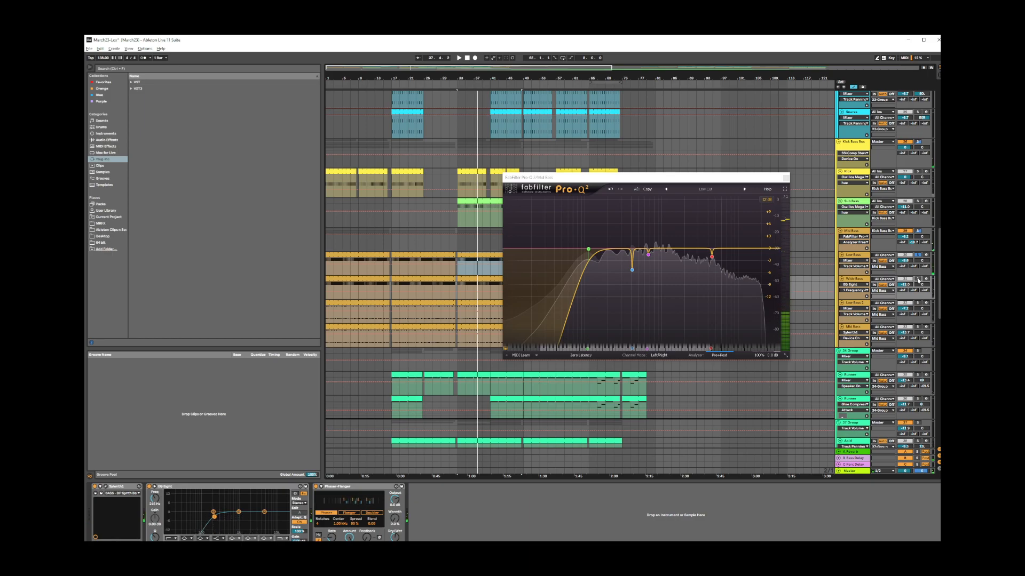
{"action": "left_click", "coordinate": [785, 179]}
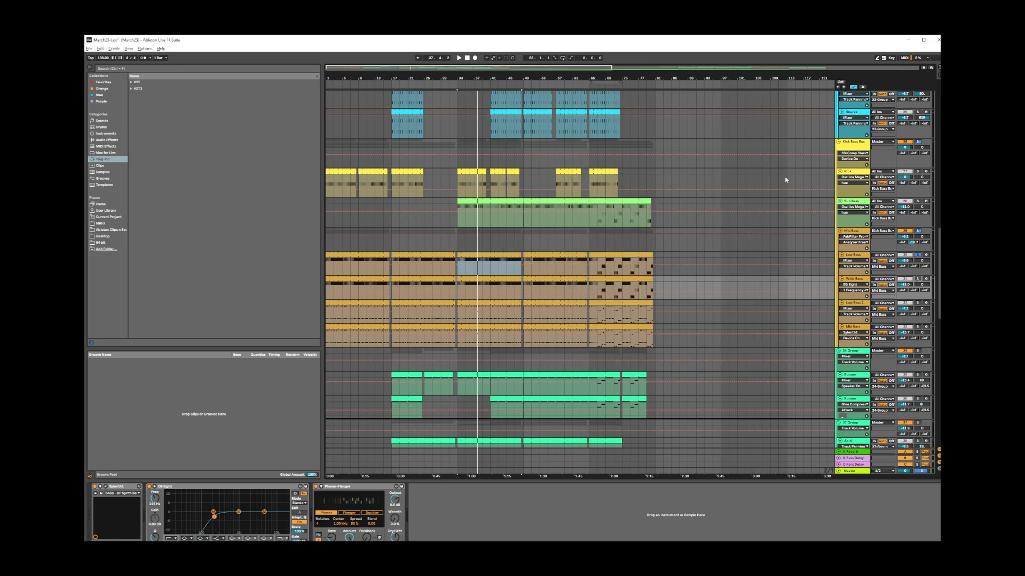
Solo the whole Mid Bass group instead of the Low Bass track
{"action": "scroll", "coordinate": [712, 300], "scroll_direction": "down", "scroll_amount": 1}
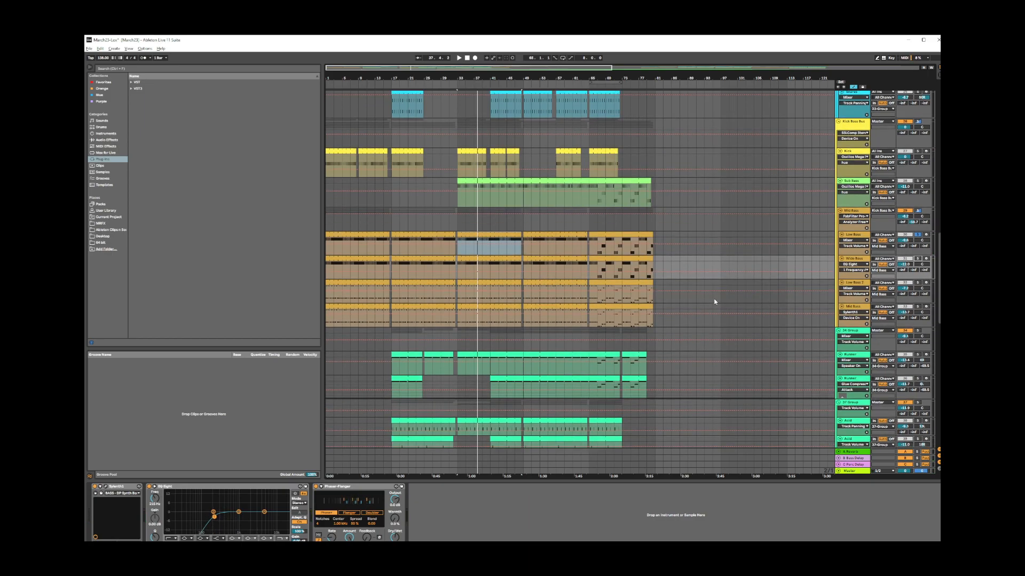
{"action": "left_click", "coordinate": [918, 212]}
{"action": "scroll", "coordinate": [757, 293], "scroll_direction": "down", "scroll_amount": 1}
{"action": "scroll", "coordinate": [757, 293], "scroll_direction": "up", "scroll_amount": 1}
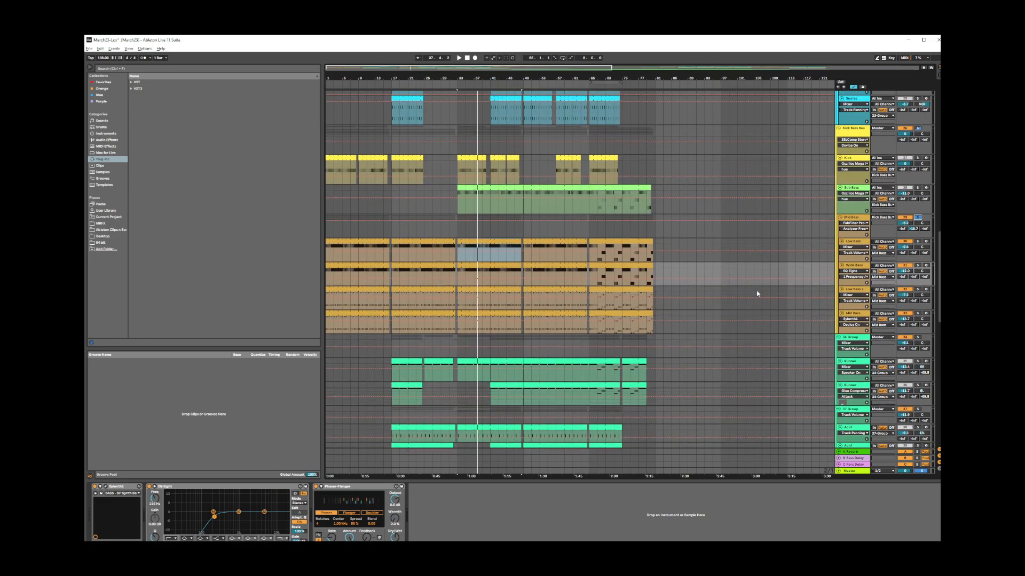
Solo the first Runner track in the 34 Group and play it from its clip at bar 33
{"action": "left_click", "coordinate": [469, 363]}
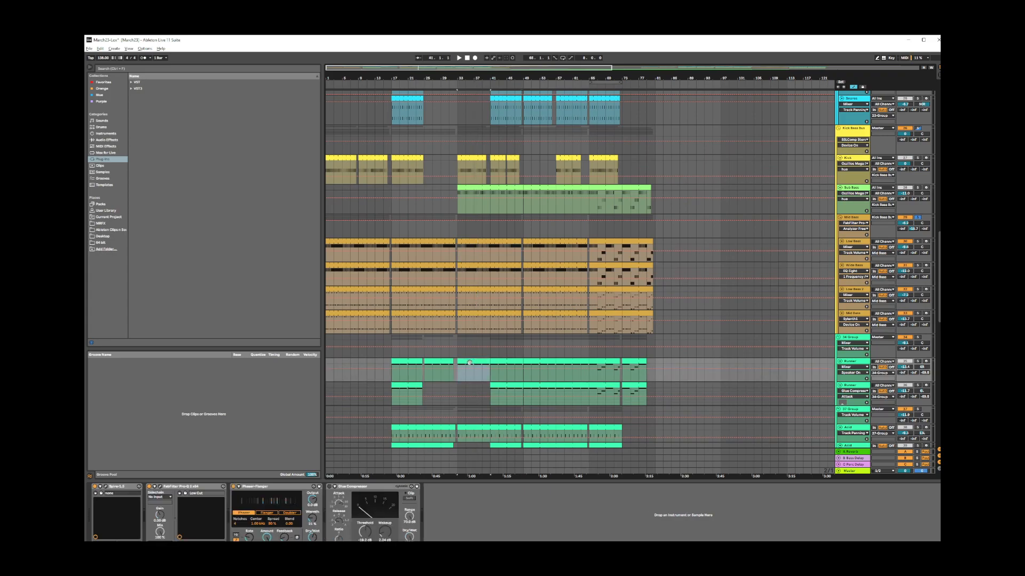
{"action": "scroll", "coordinate": [825, 367], "scroll_direction": "down", "scroll_amount": 1}
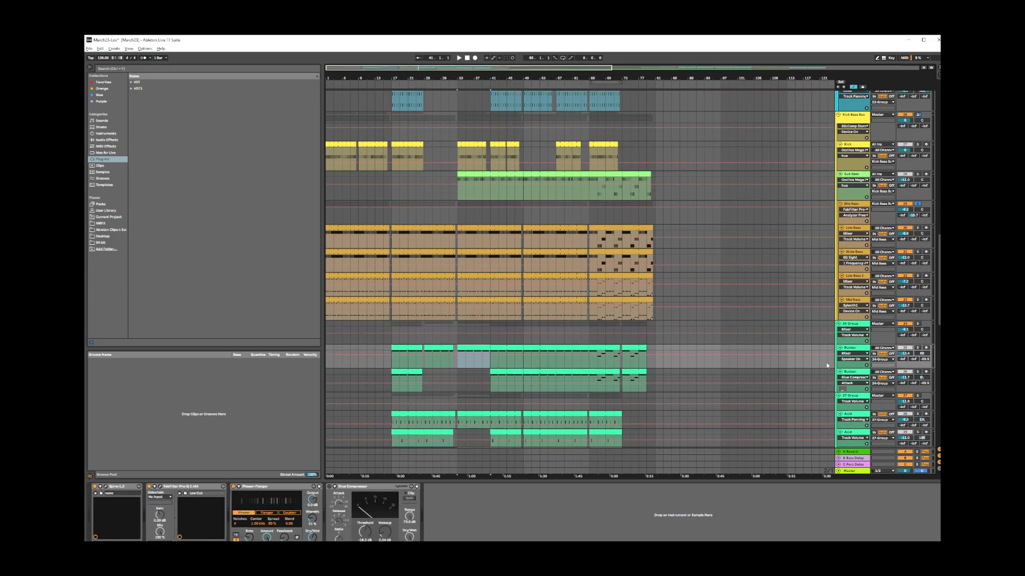
{"action": "left_click", "coordinate": [918, 326]}
{"action": "left_click", "coordinate": [918, 348]}
{"action": "left_click", "coordinate": [467, 349]}
{"action": "key", "text": "space"}
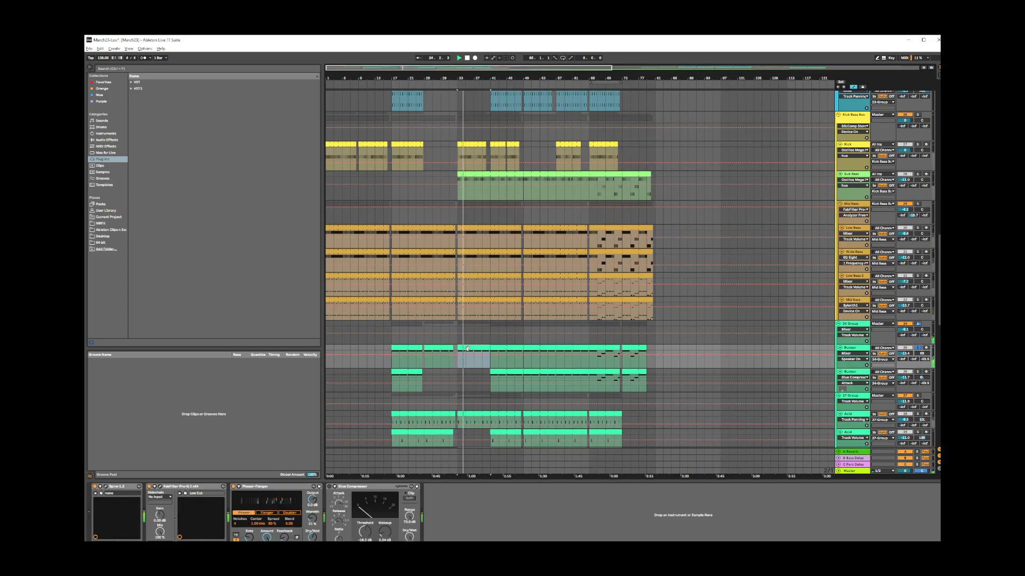
Open the first Runner track's Spire synth to examine its settings, and close it
{"action": "scroll", "coordinate": [552, 349], "scroll_direction": "down", "scroll_amount": 3}
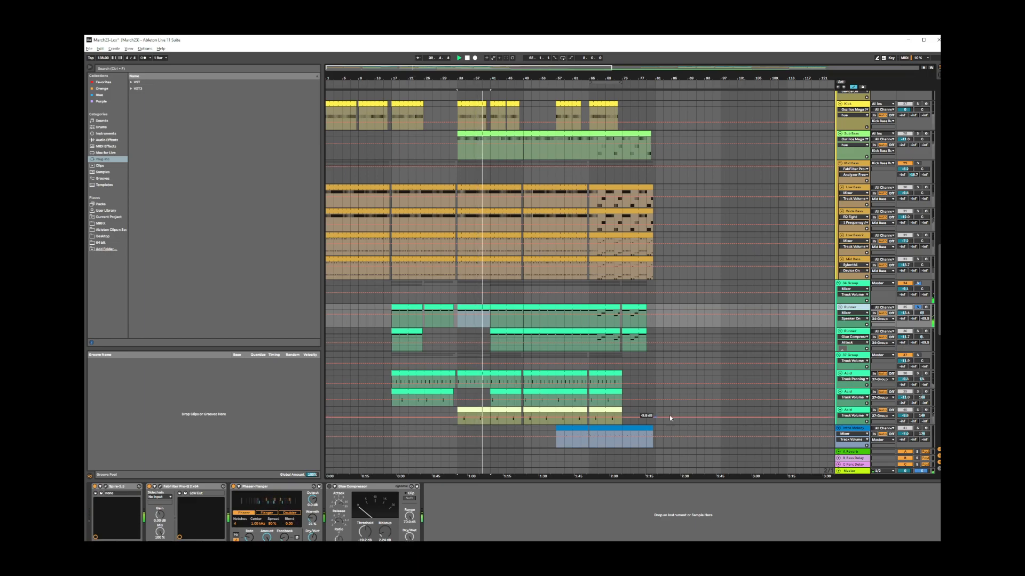
{"action": "left_click", "coordinate": [105, 486]}
{"action": "left_click_drag", "start_coordinate": [873, 120], "coordinate": [418, 141]}
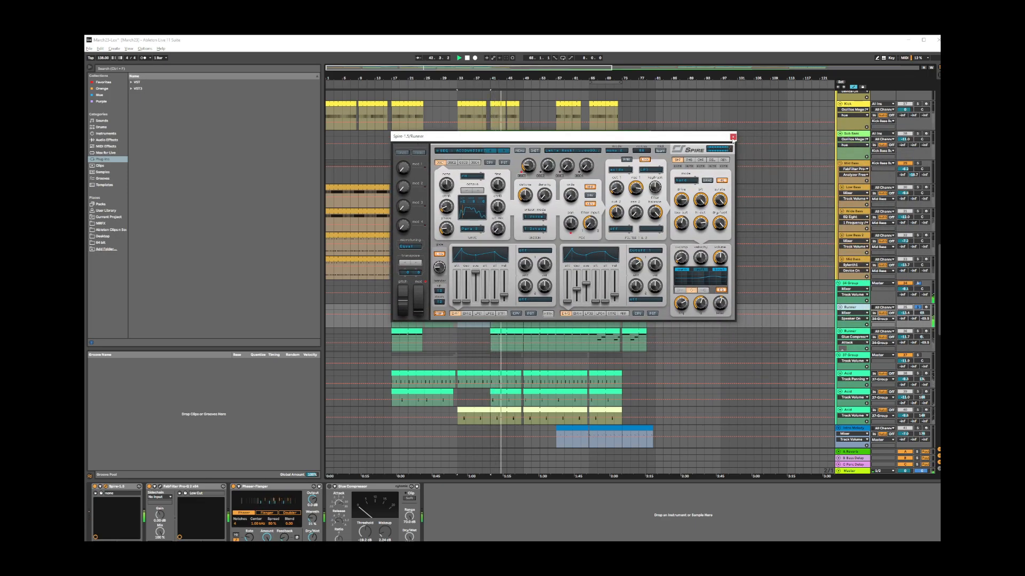
{"action": "left_click", "coordinate": [732, 138]}
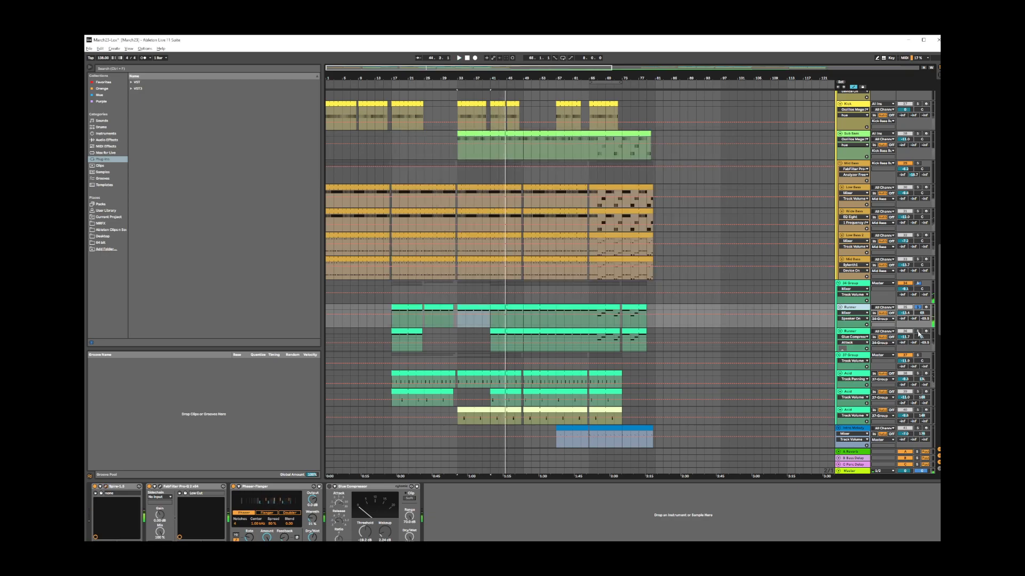
Audition the second Runner track in solo from its clip at bar 41
{"action": "left_click", "coordinate": [515, 331]}
{"action": "key", "text": "space"}
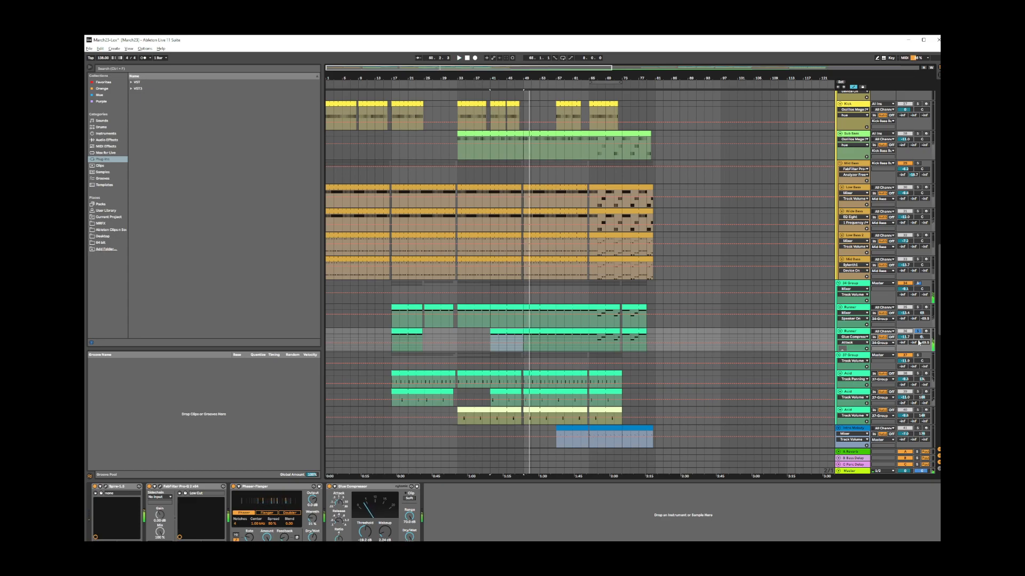
Solo the 37 Group and play it from the first Acid track's clip at bar 33
{"action": "scroll", "coordinate": [916, 340], "scroll_direction": "down", "scroll_amount": 2}
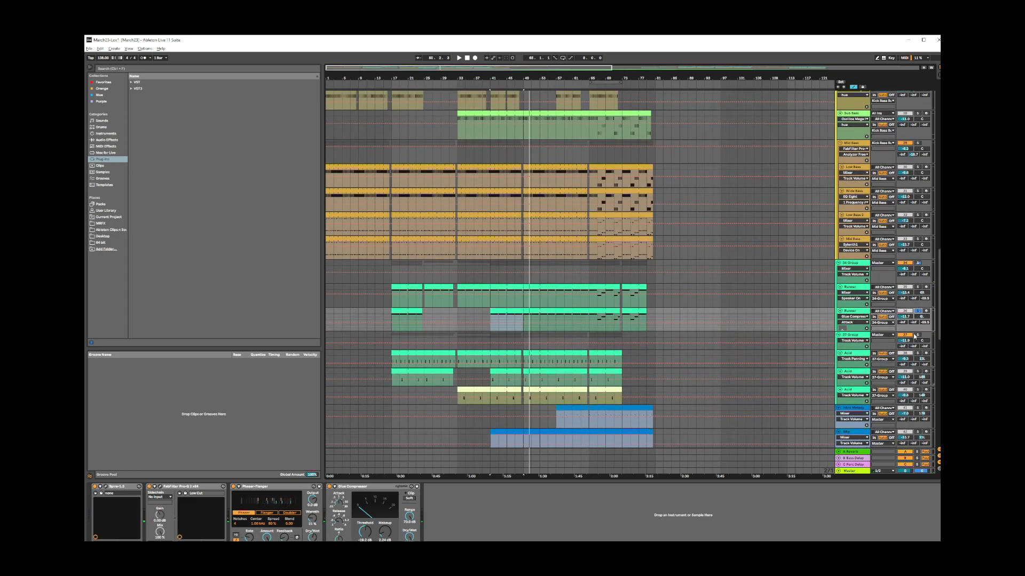
{"action": "scroll", "coordinate": [686, 332], "scroll_direction": "down", "scroll_amount": 2}
{"action": "left_click", "coordinate": [464, 340]}
{"action": "key", "text": "space"}
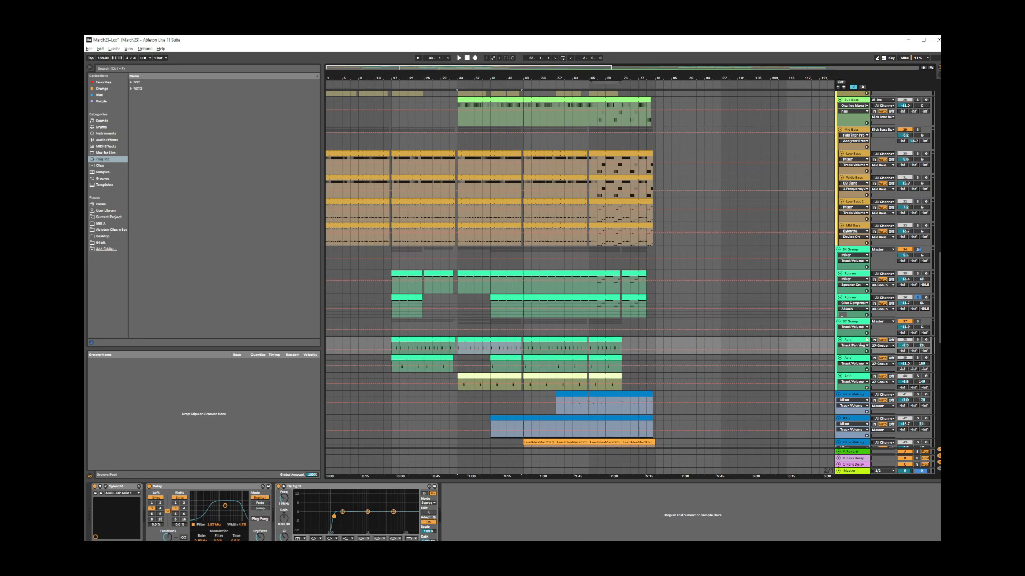
{"action": "left_click", "coordinate": [917, 323]}
{"action": "key", "text": "space"}
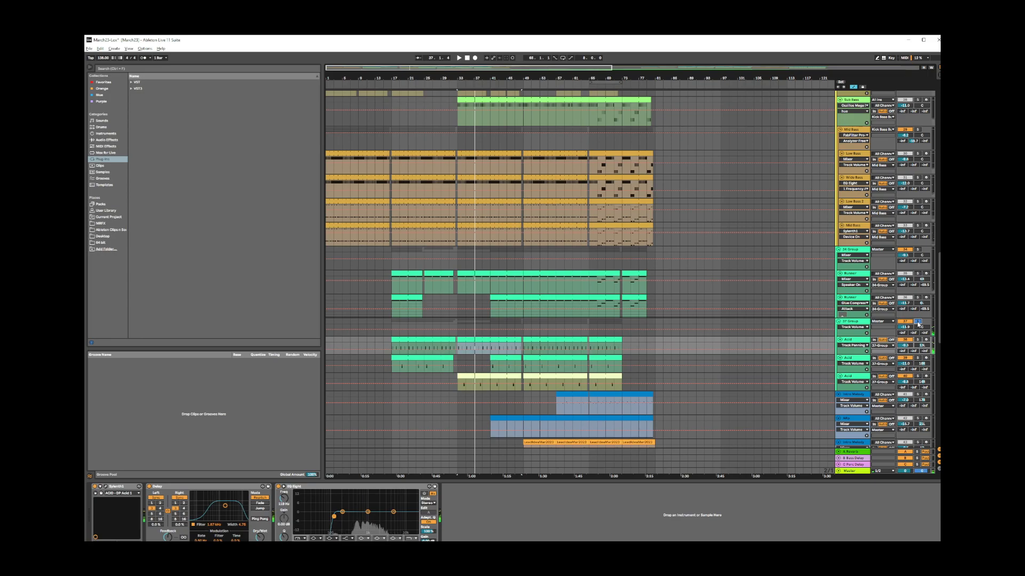
Solo the 34 Group together with the 37 Group and play both from the second Runner track's clip at bar 41
{"action": "key", "text": "space"}
{"action": "left_click", "coordinate": [495, 358]}
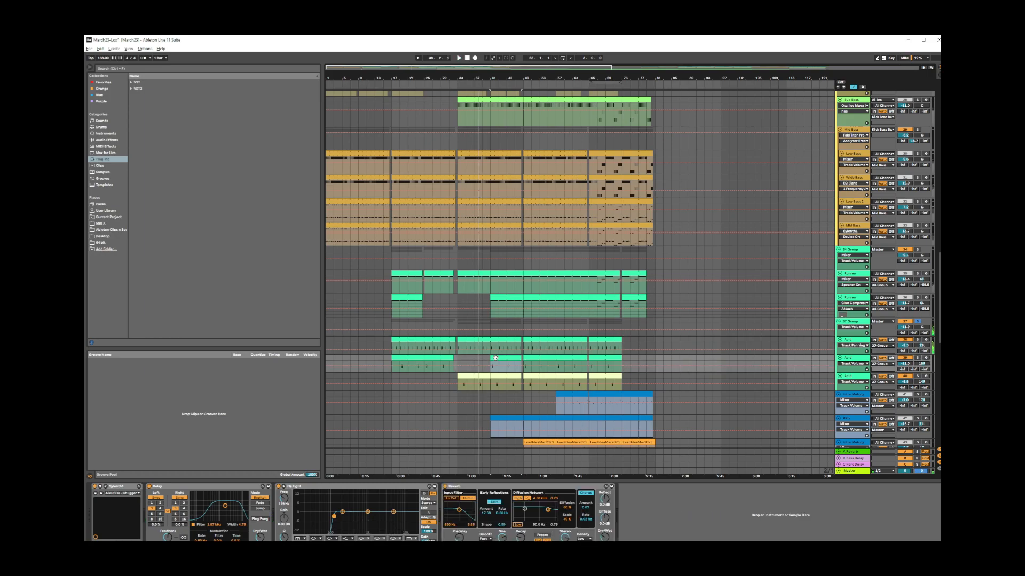
{"action": "left_click", "coordinate": [917, 249]}
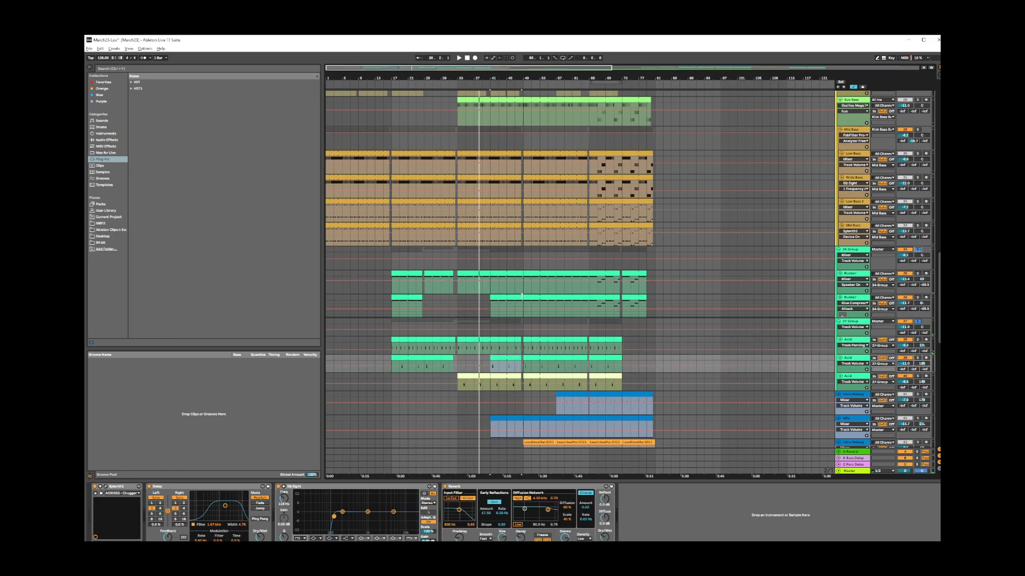
{"action": "left_click", "coordinate": [508, 298]}
{"action": "key", "text": "space"}
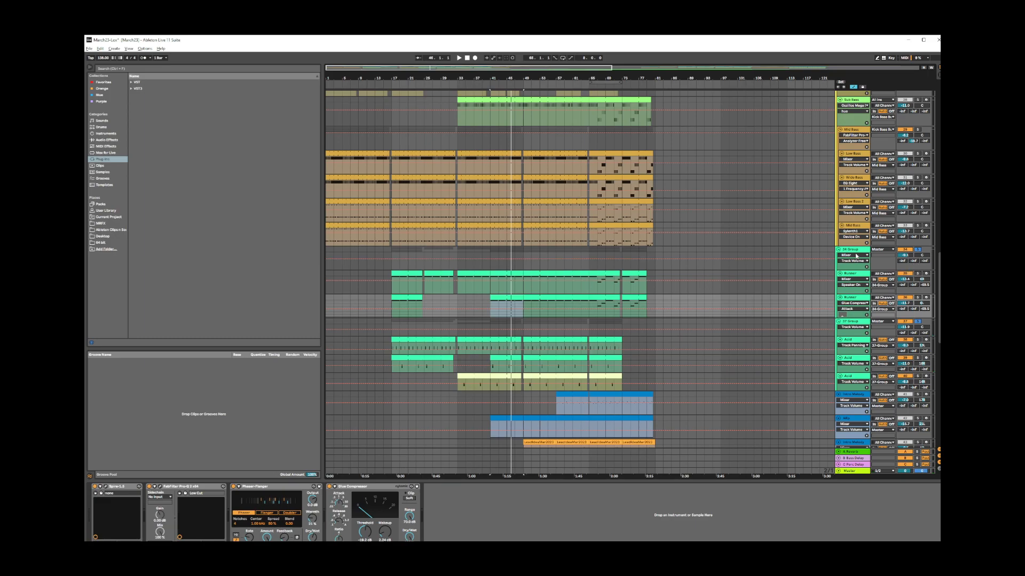
Open the Master track's SPAN analyzer to examine the spectrum and correlation of the soloed groups, and close it
{"action": "key", "text": "Tab"}
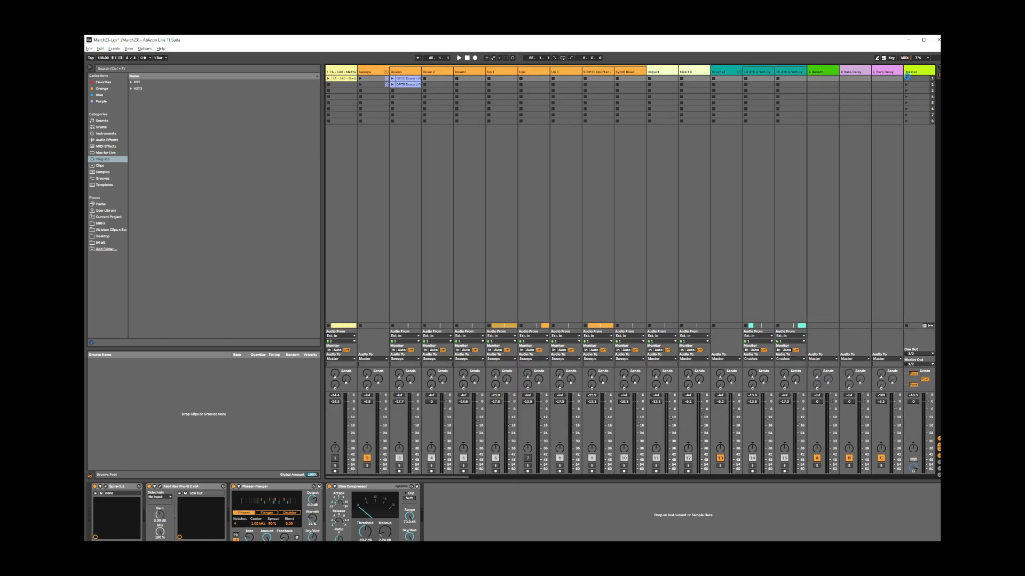
{"action": "key", "text": "Tab"}
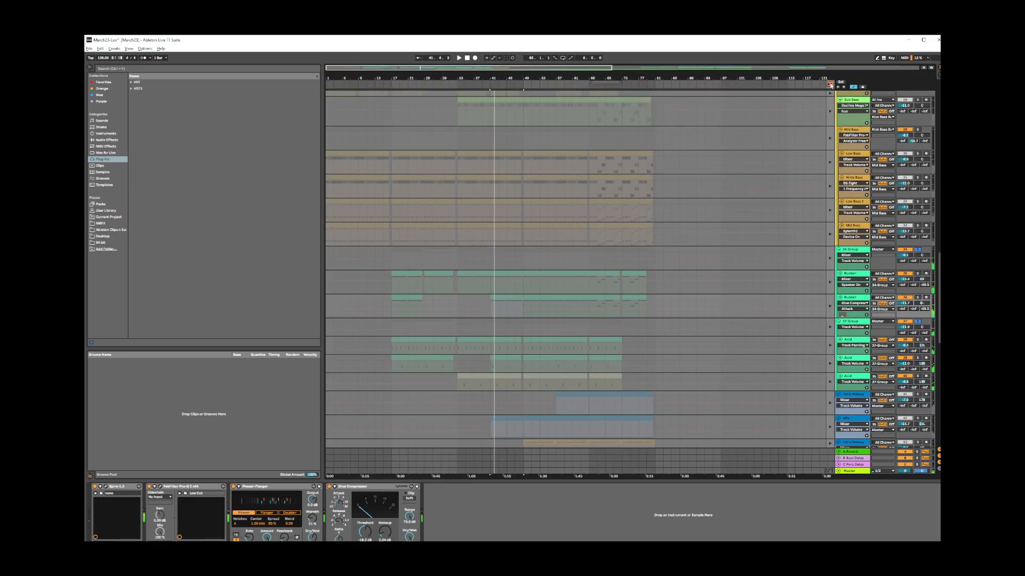
{"action": "key", "text": "Tab"}
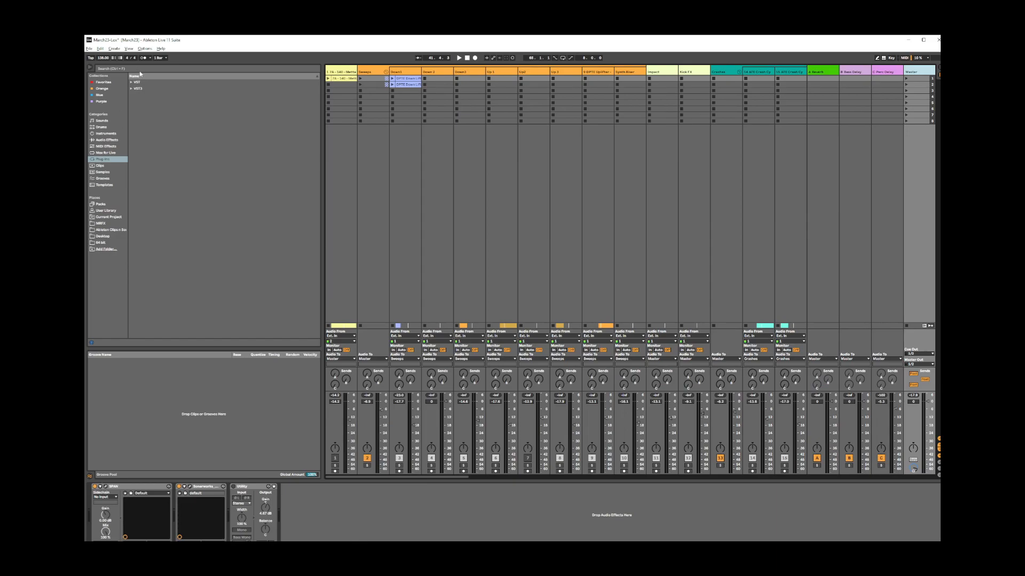
{"action": "left_click", "coordinate": [106, 486]}
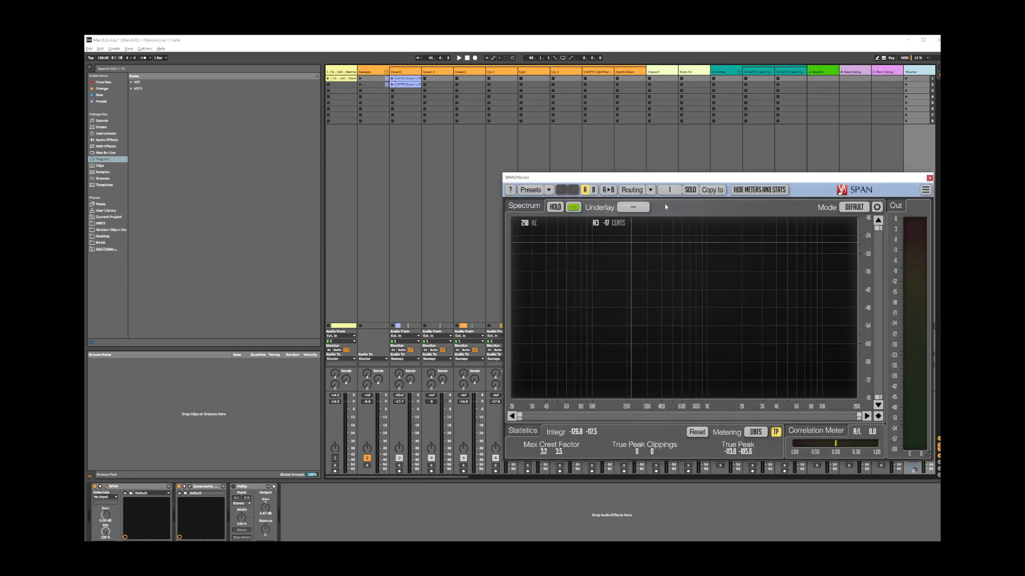
{"action": "left_click_drag", "start_coordinate": [665, 174], "coordinate": [526, 163]}
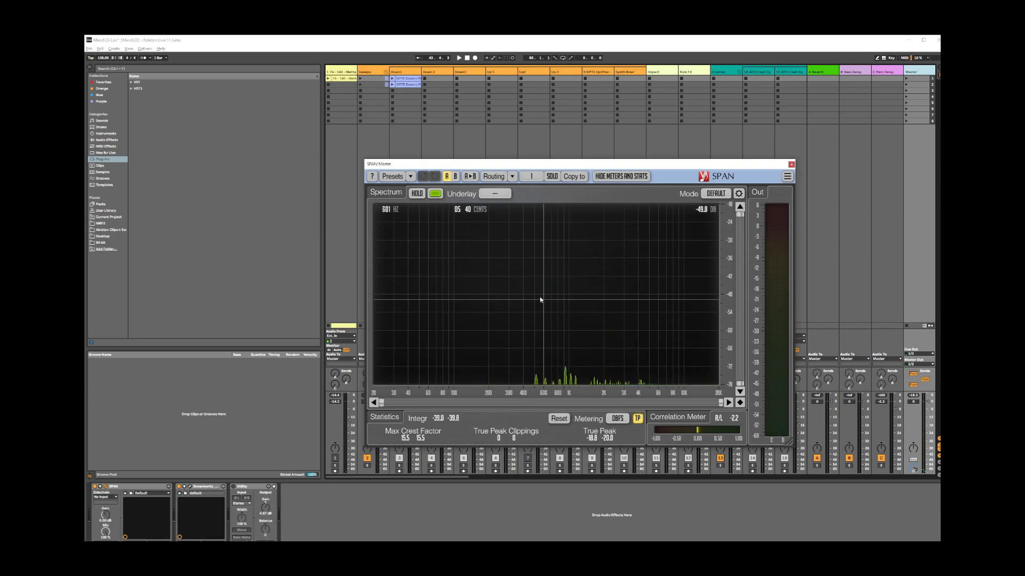
{"action": "left_click", "coordinate": [791, 165]}
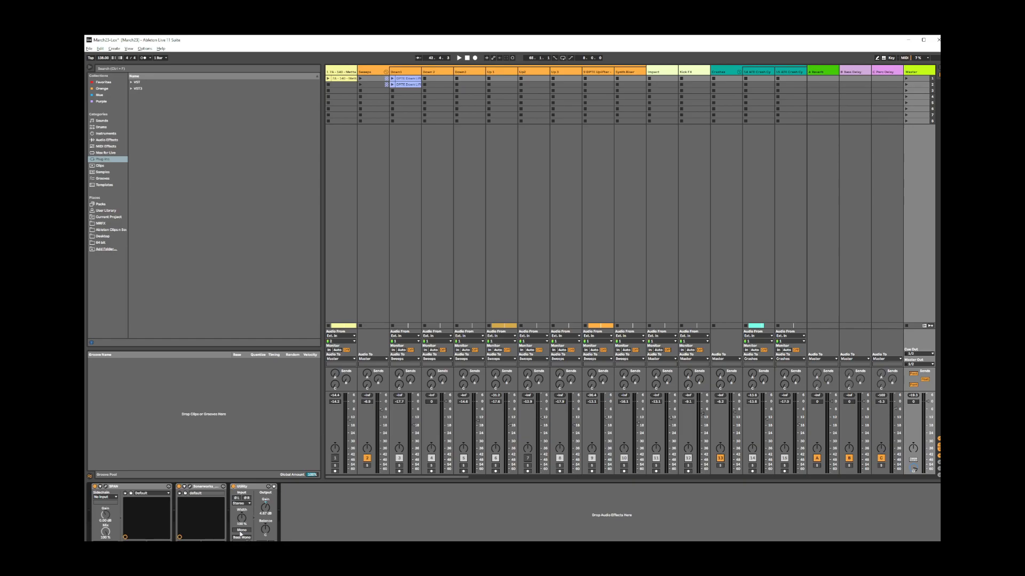
Solo the Mid Bass group and play it from bar 33 with Mono enabled in the Master's Utility
{"action": "key", "text": "Tab"}
{"action": "left_click", "coordinate": [472, 160]}
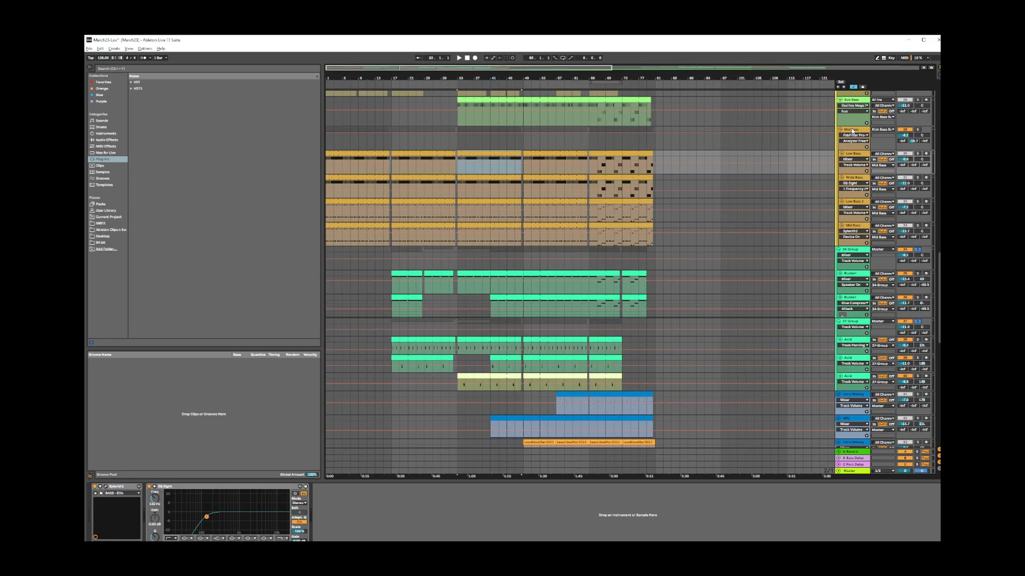
{"action": "key", "text": "Tab"}
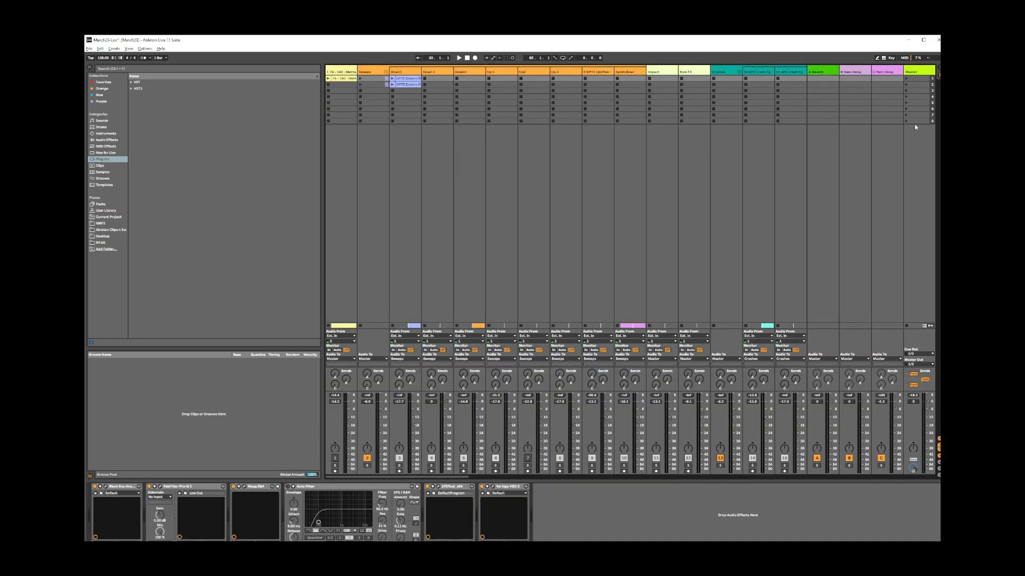
{"action": "left_click", "coordinate": [925, 70]}
{"action": "left_click", "coordinate": [248, 530]}
{"action": "key", "text": "space"}
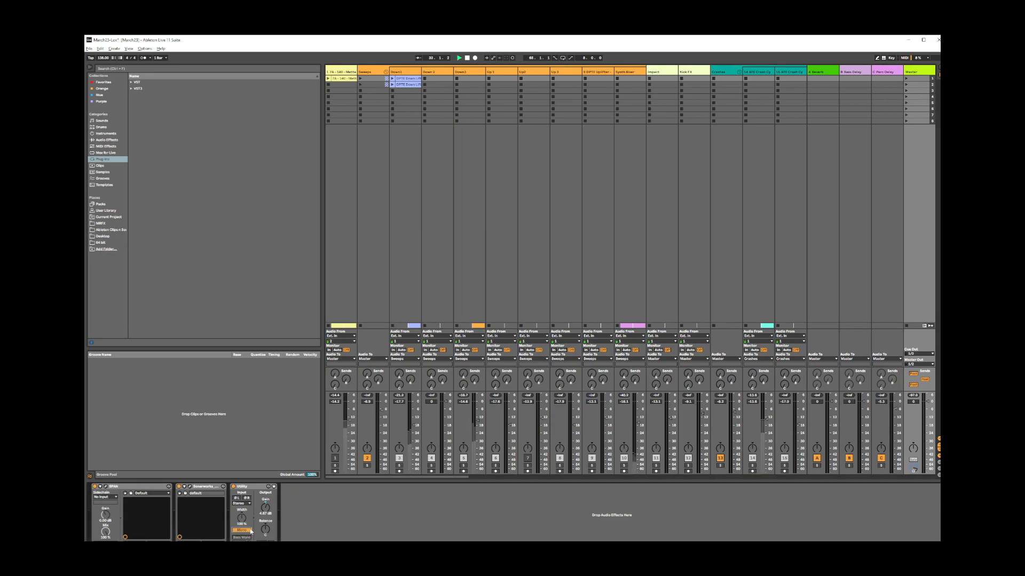
Compare the soloed Mid Bass group in stereo and mono by switching the Utility's Mono off and on again
{"action": "key", "text": "Tab"}
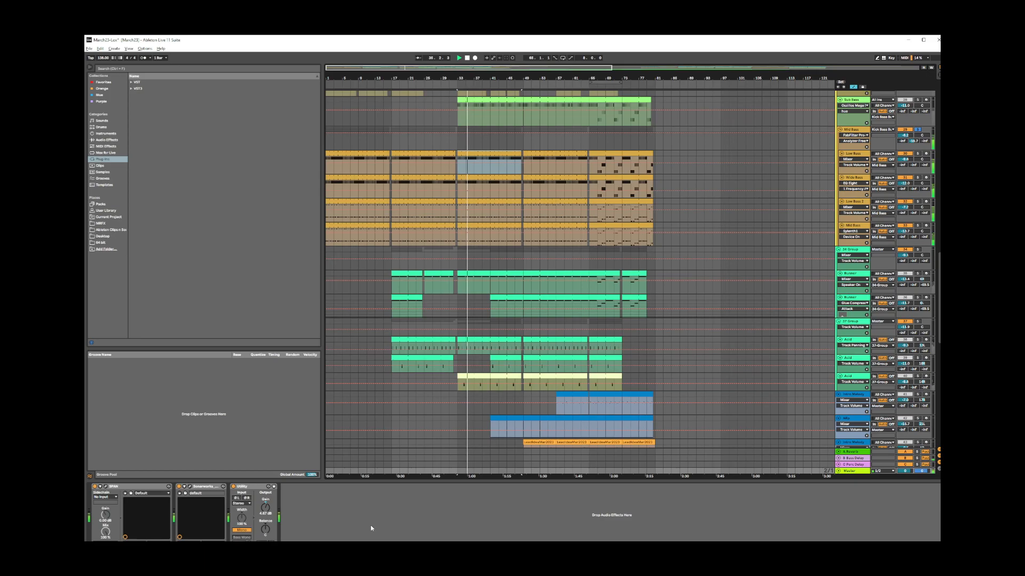
{"action": "left_click", "coordinate": [241, 531]}
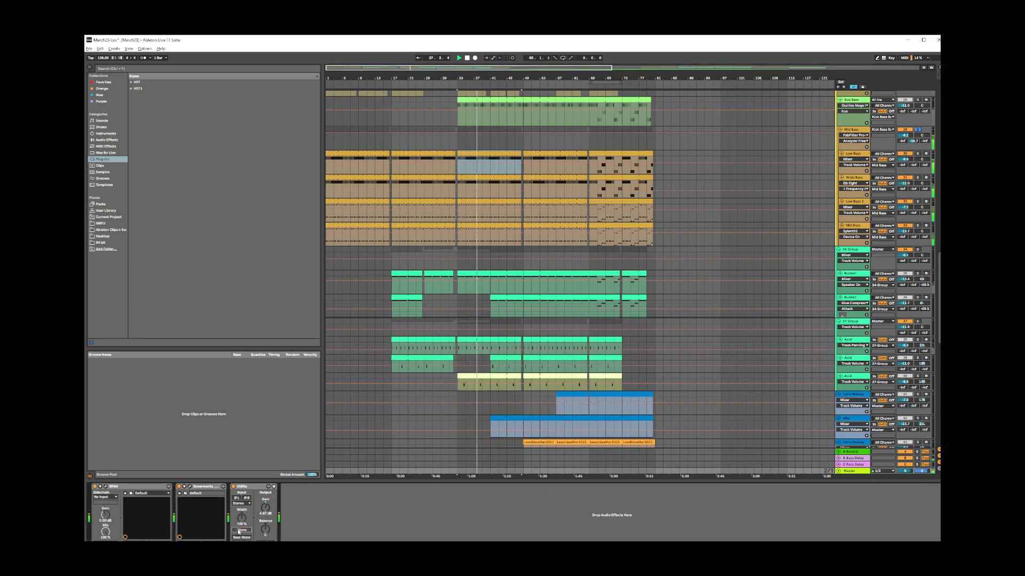
{"action": "left_click", "coordinate": [242, 530]}
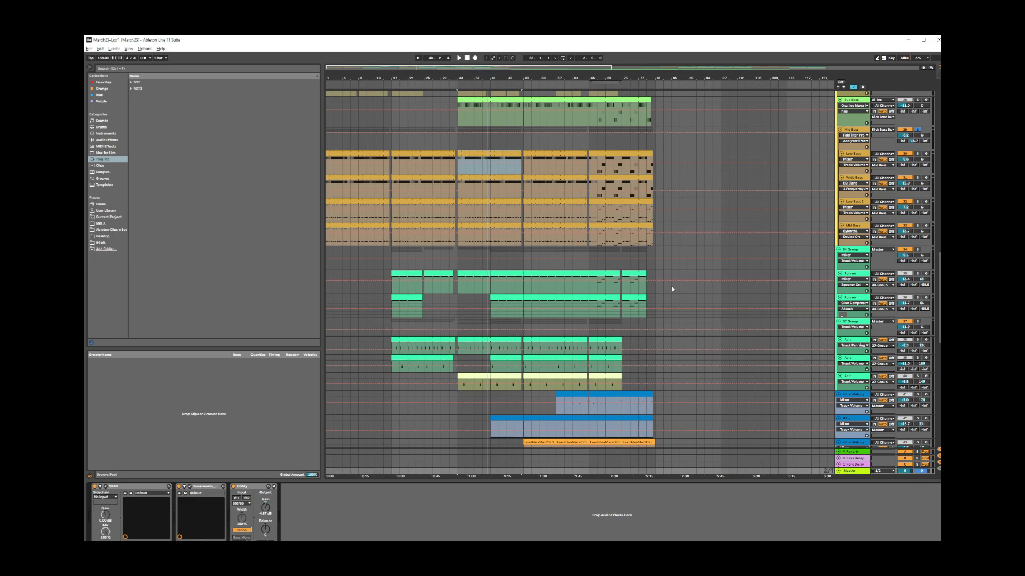
Add the Kick Bass Bus to the soloed Mid Bass group, play them in mono, and switch the Utility's Mono off
{"action": "scroll", "coordinate": [671, 287], "scroll_direction": "up", "scroll_amount": 5}
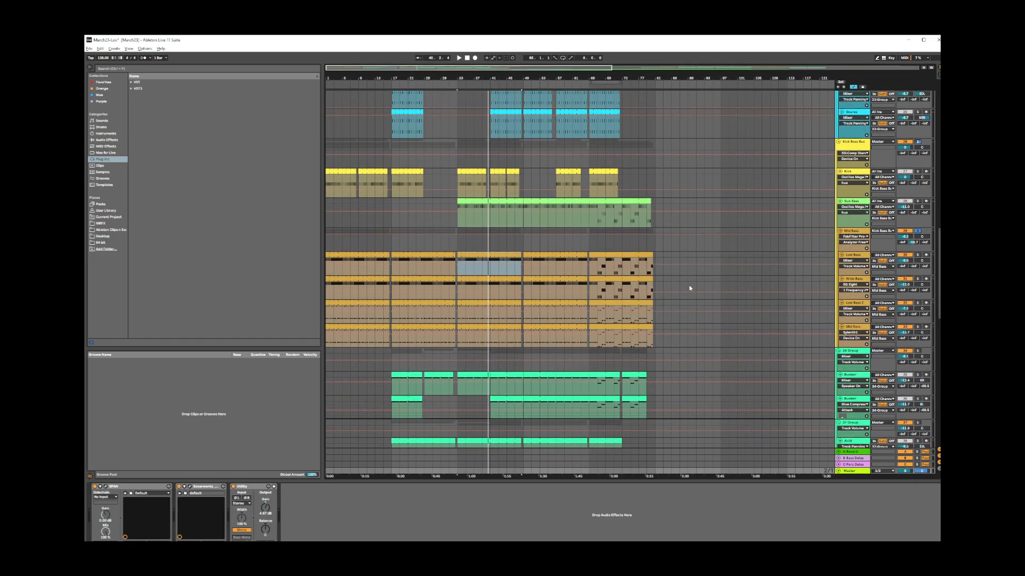
{"action": "left_click", "coordinate": [918, 142]}
{"action": "key", "text": "space"}
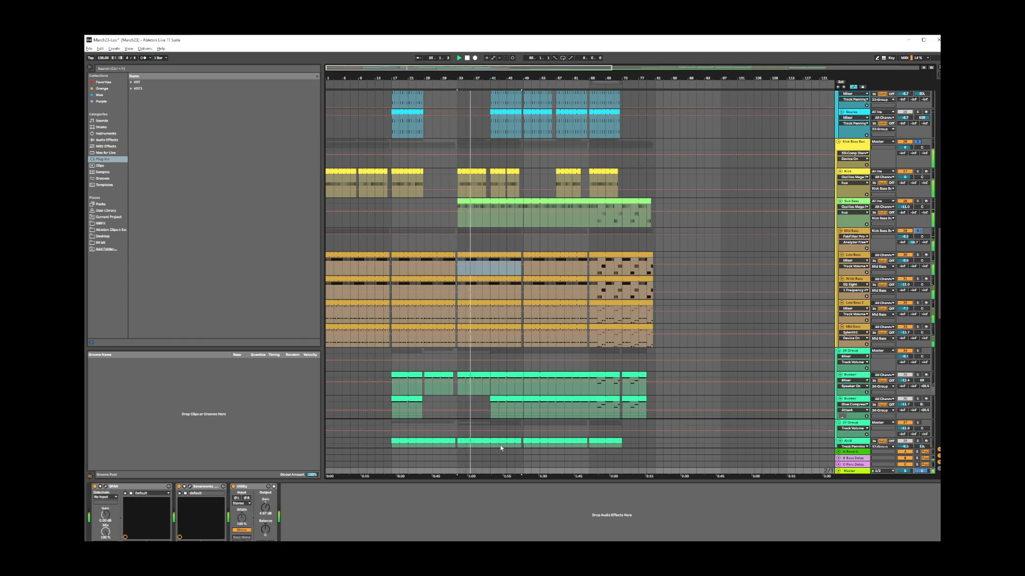
{"action": "left_click", "coordinate": [241, 530]}
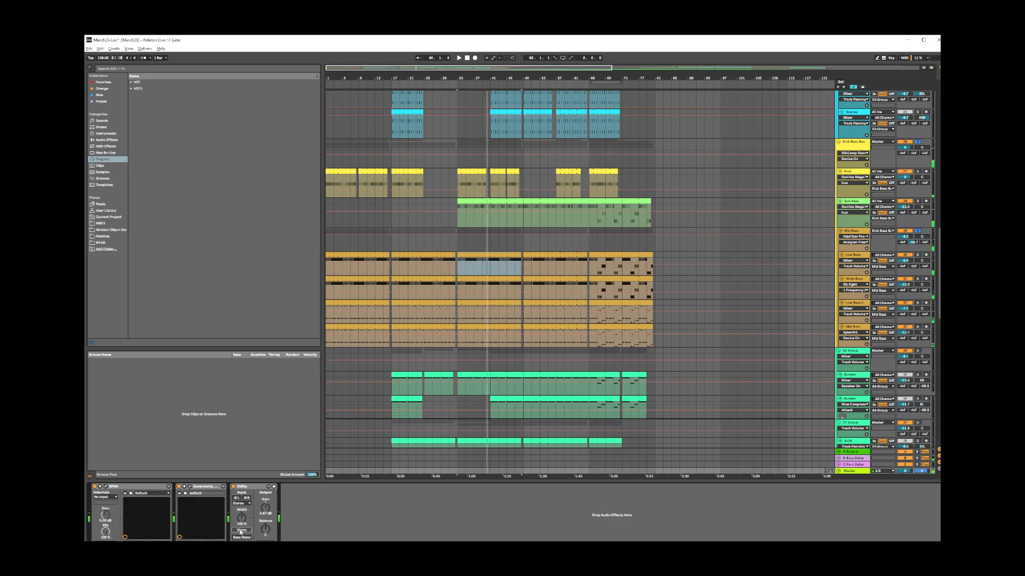
Solo the 34 Group and 37 Group together and play them from the first Runner track's clip at bar 41
{"action": "scroll", "coordinate": [826, 350], "scroll_direction": "down", "scroll_amount": 3}
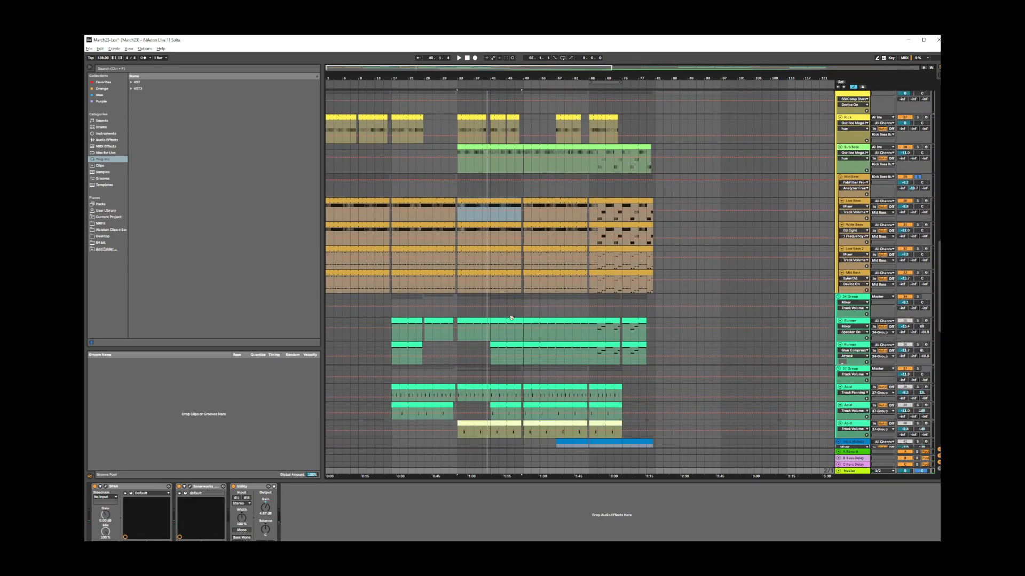
{"action": "left_click", "coordinate": [510, 320]}
{"action": "left_click", "coordinate": [917, 296]}
{"action": "left_click", "coordinate": [917, 368], "text": "ctrl"}
{"action": "key", "text": "space"}
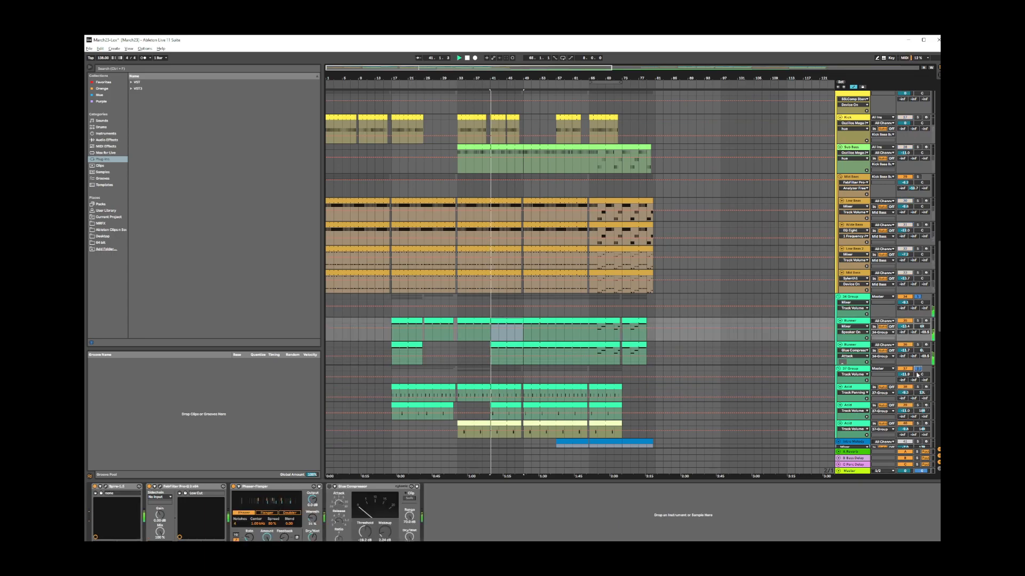
Enable Mono in the Master's Utility to hear the soloed Runner and Acid groups in mono
{"action": "key", "text": "Tab"}
{"action": "left_click", "coordinate": [911, 76]}
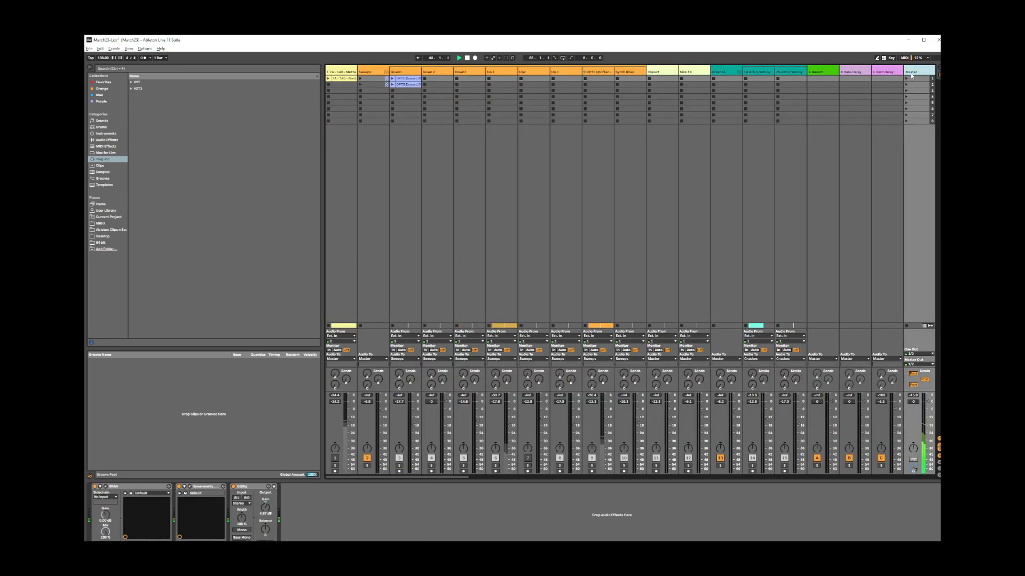
{"action": "left_click", "coordinate": [241, 530]}
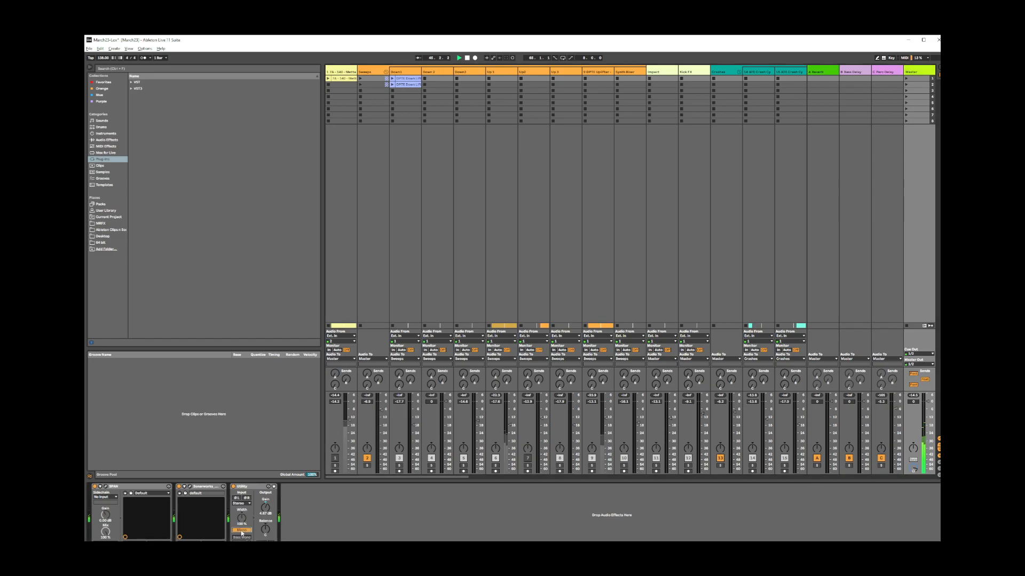
{"action": "key", "text": "Tab"}
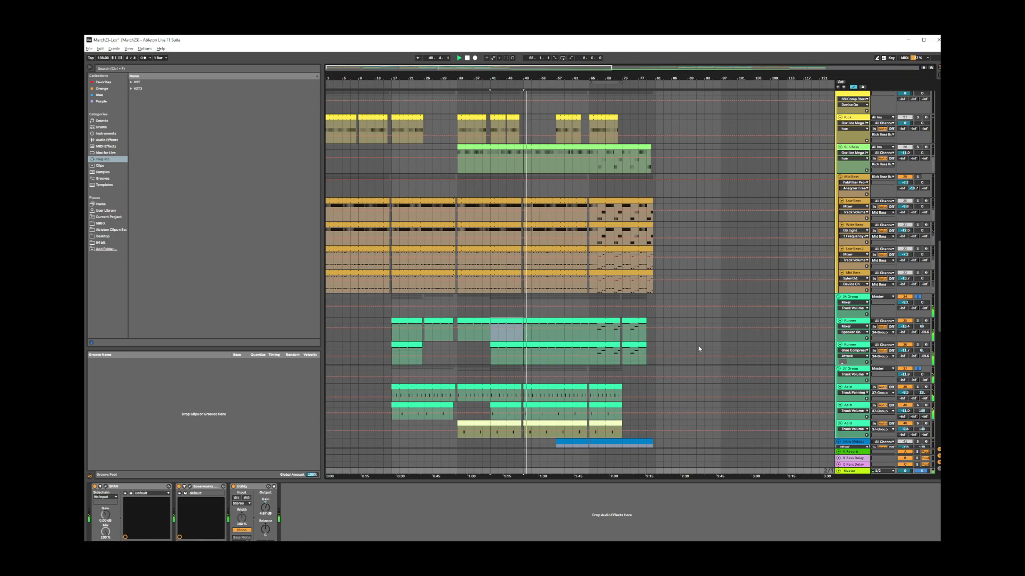
{"action": "scroll", "coordinate": [698, 345], "scroll_direction": "down", "scroll_amount": 2}
{"action": "scroll", "coordinate": [699, 347], "scroll_direction": "down", "scroll_amount": 2}
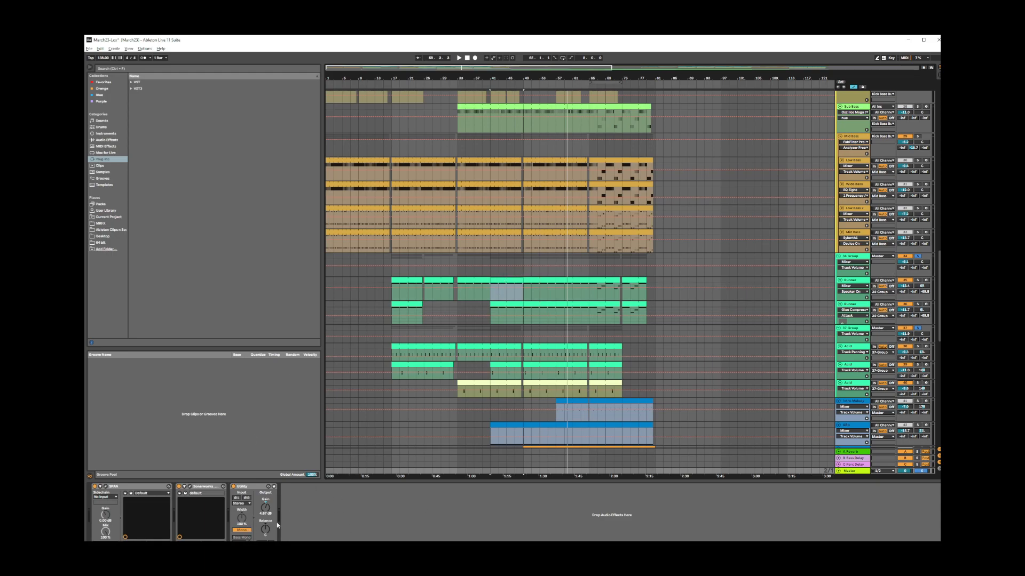
Play the first Runner track in solo, and add the second Runner track to the solo during playback
{"action": "left_click", "coordinate": [855, 281]}
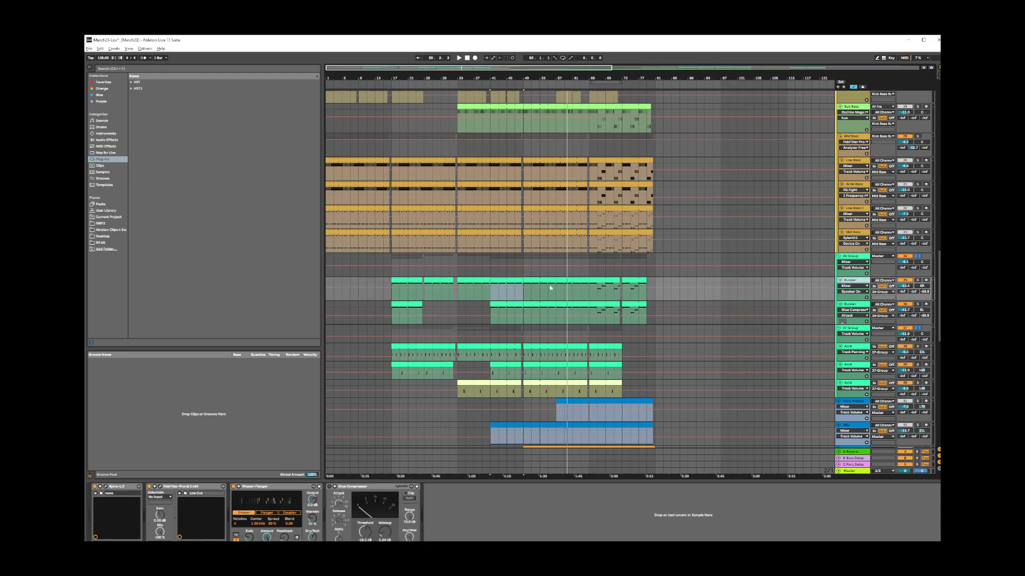
{"action": "left_click", "coordinate": [917, 281]}
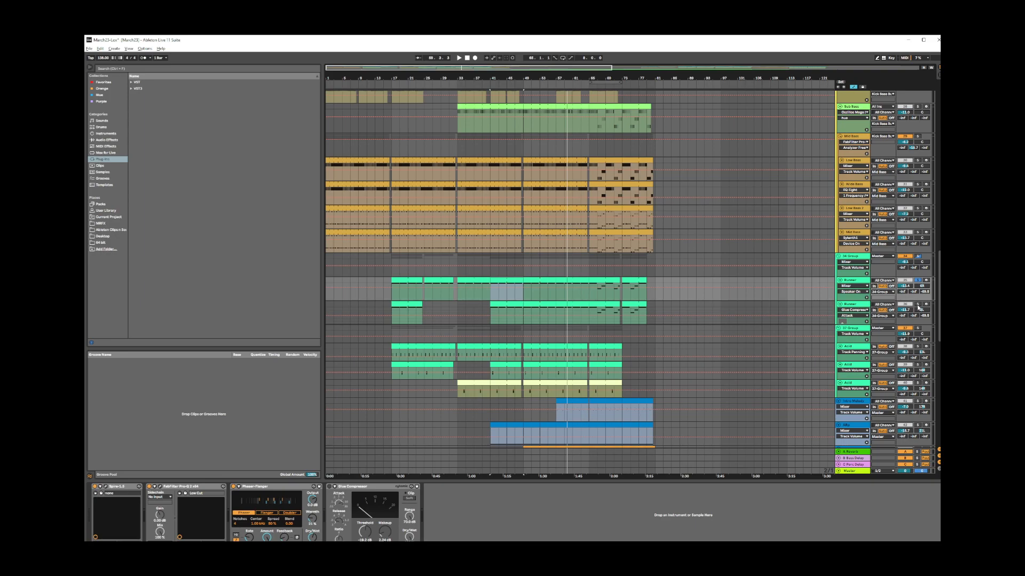
{"action": "key", "text": "space"}
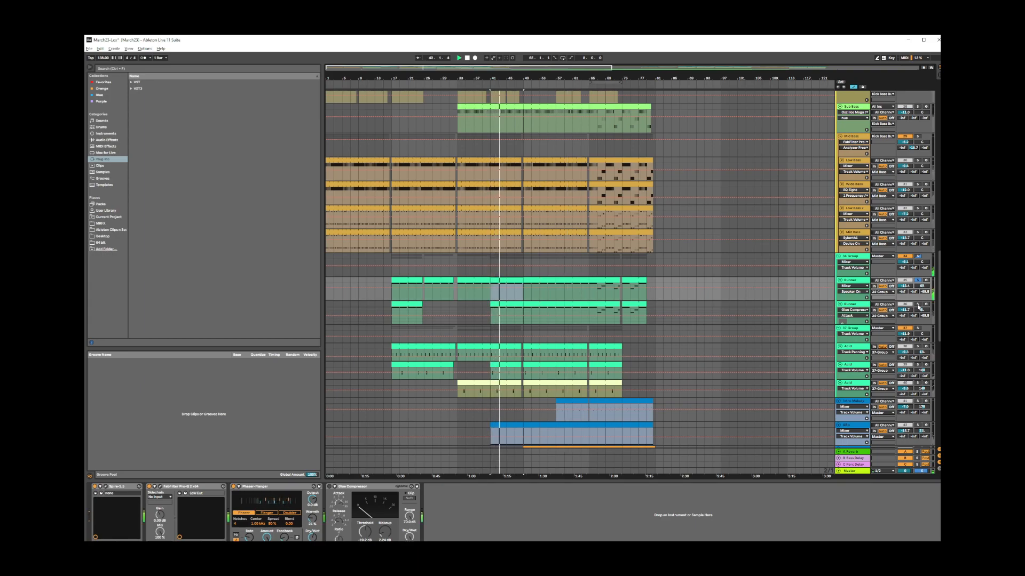
{"action": "left_click", "coordinate": [918, 304]}
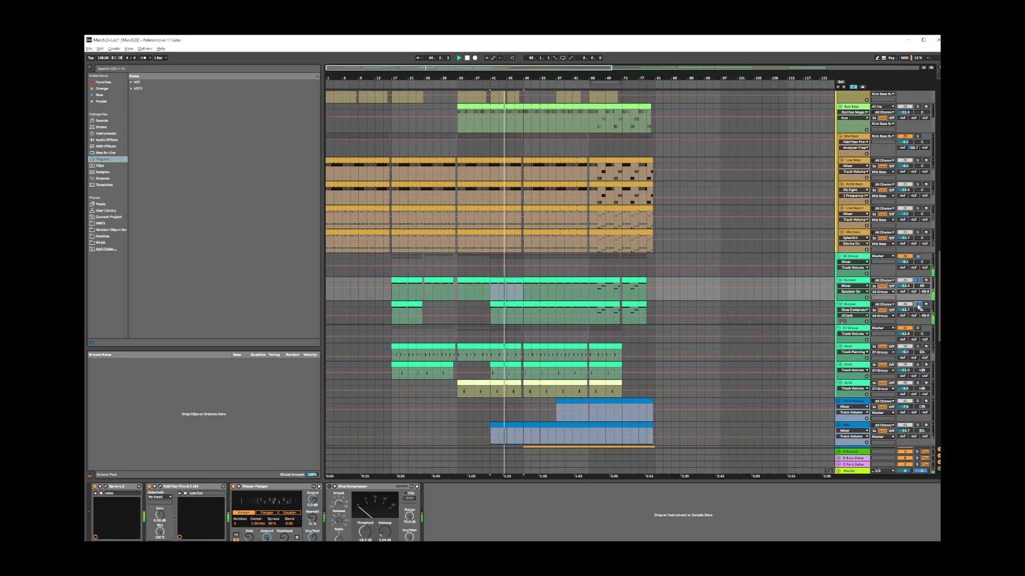
Switch off Mono in the Master's Utility and play the two soloed Runner tracks in stereo
{"action": "key", "text": "Tab"}
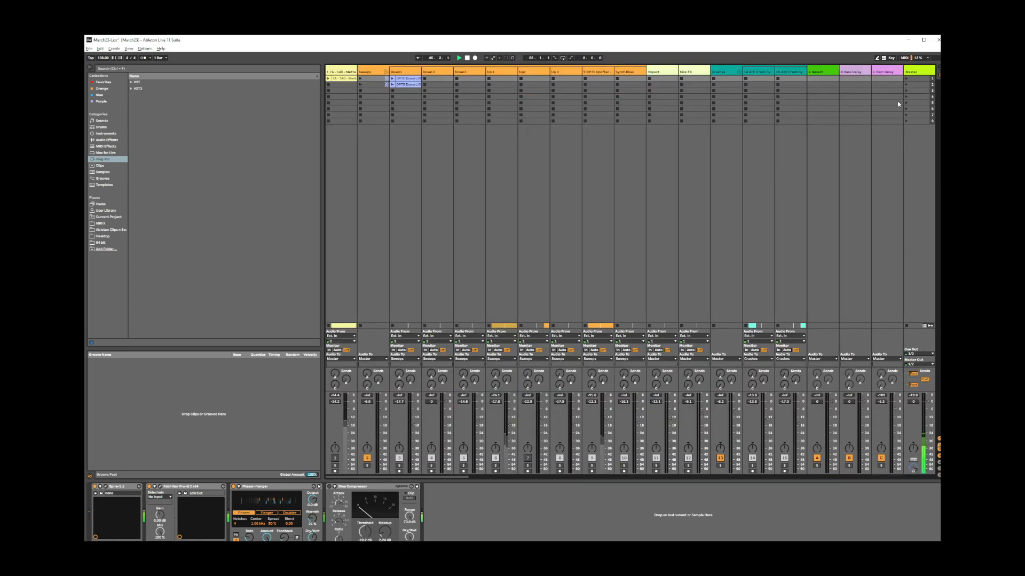
{"action": "left_click", "coordinate": [919, 73]}
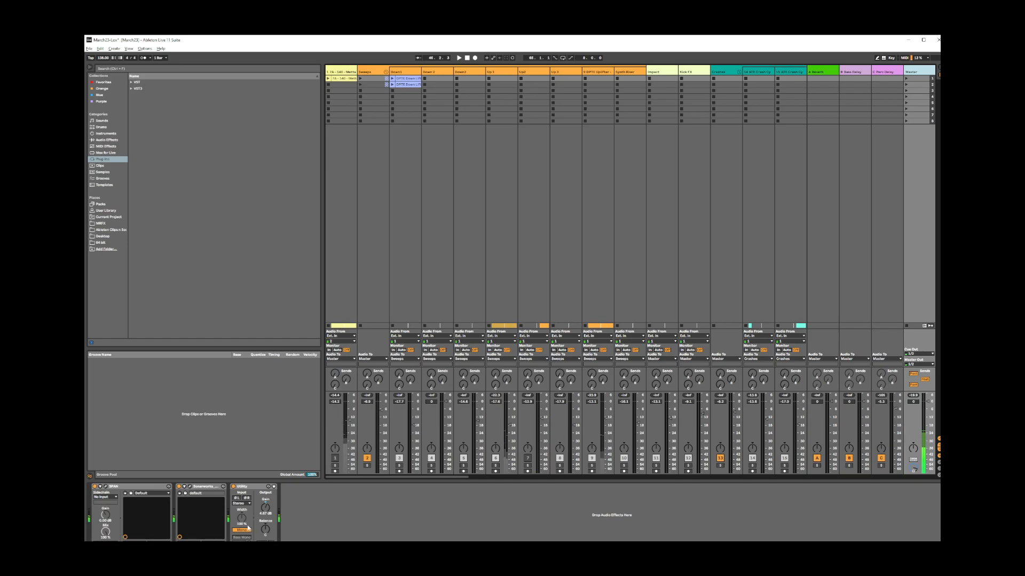
{"action": "key", "text": "Tab"}
{"action": "key", "text": "space"}
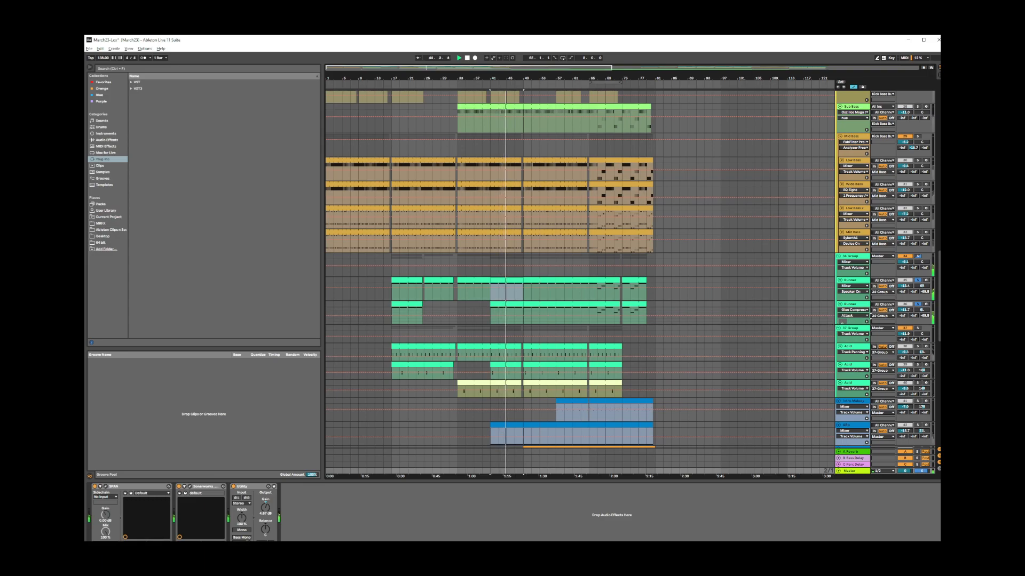
Add the Mid Bass group to the soloed Runner tracks during playback
{"action": "scroll", "coordinate": [865, 313], "scroll_direction": "up", "scroll_amount": 3}
{"action": "scroll", "coordinate": [865, 314], "scroll_direction": "up", "scroll_amount": 1}
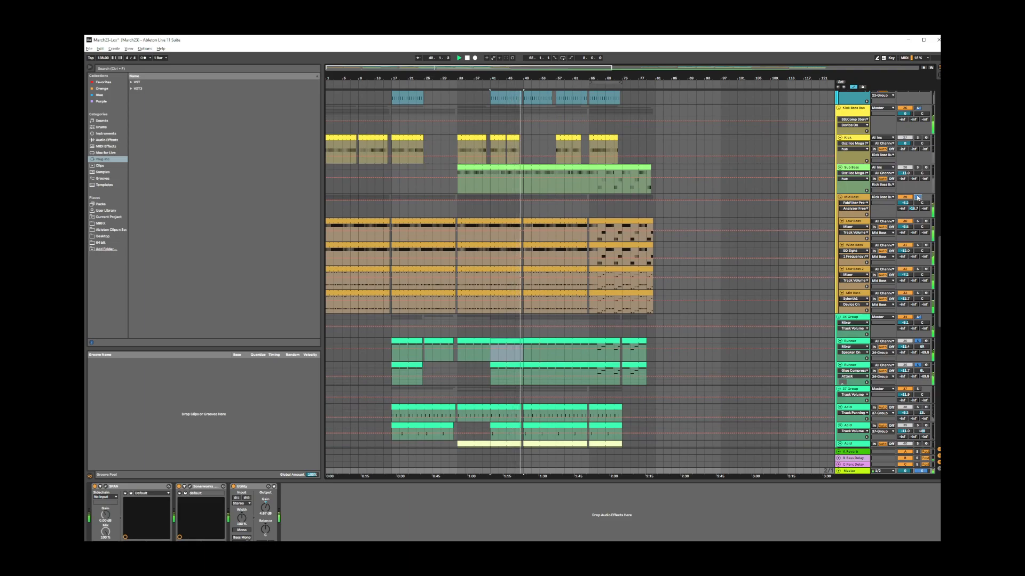
{"action": "scroll", "coordinate": [824, 315], "scroll_direction": "down", "scroll_amount": 3}
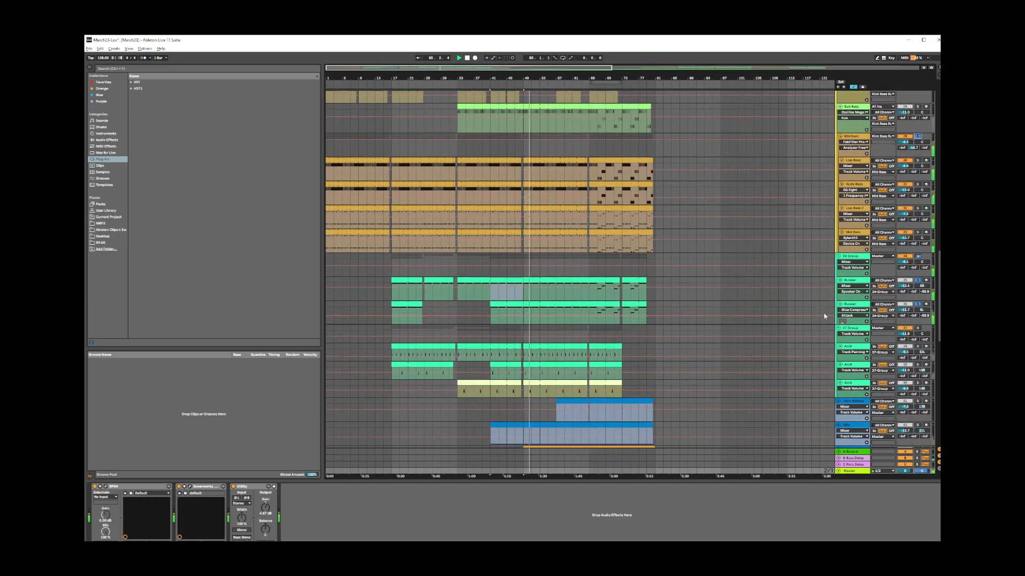
Open the first Acid track's Sylenth1 synth to examine its settings
{"action": "left_click", "coordinate": [853, 347]}
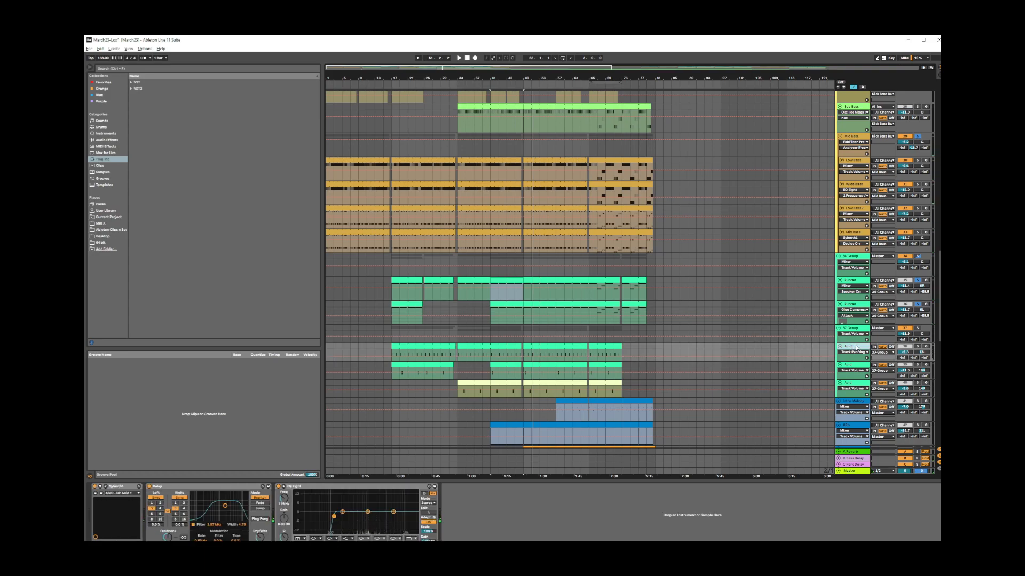
{"action": "left_click", "coordinate": [105, 487]}
{"action": "left_click_drag", "start_coordinate": [799, 143], "coordinate": [696, 113]}
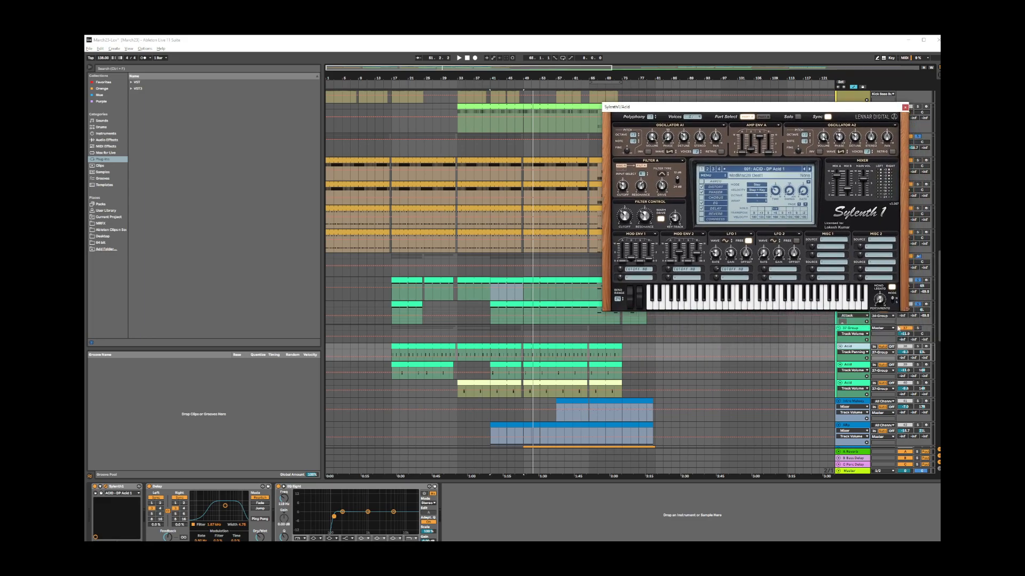
Play the first Acid track in solo, move its Sylenth1 window away from the track controls, and switch the solo to the second Acid track
{"action": "key", "text": "space"}
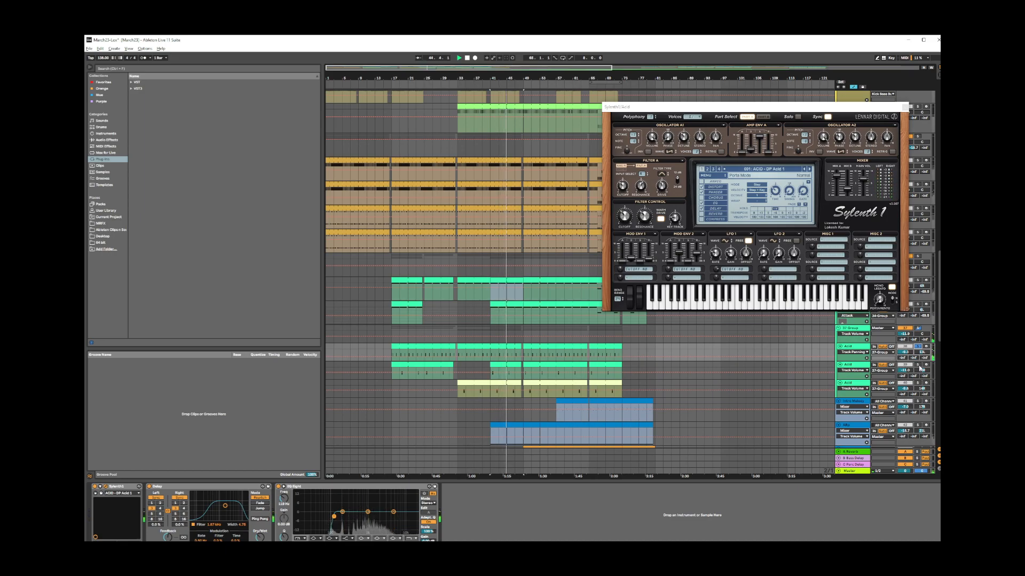
{"action": "left_click_drag", "start_coordinate": [848, 111], "coordinate": [754, 118]}
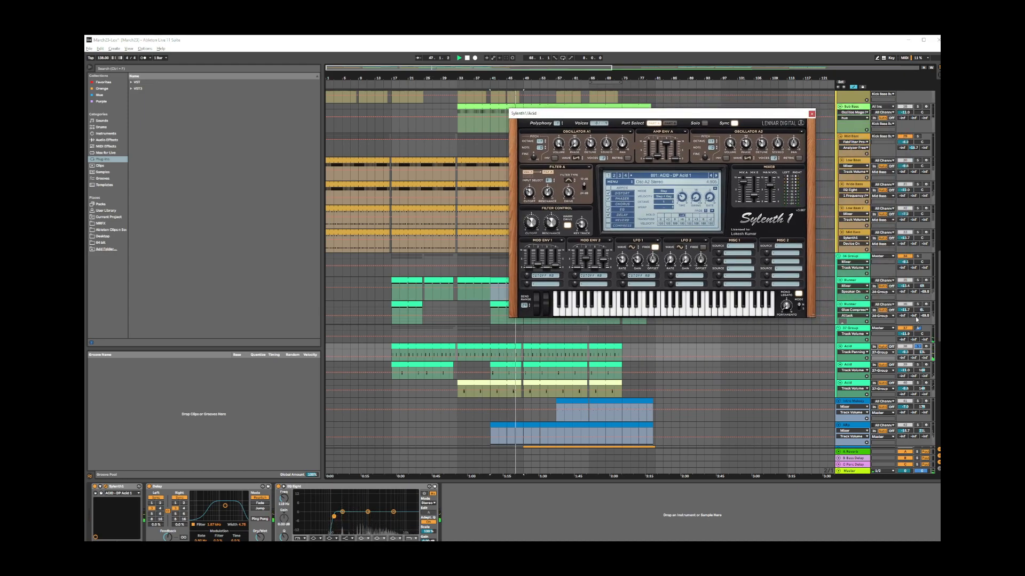
{"action": "left_click", "coordinate": [919, 365]}
{"action": "key", "text": "space"}
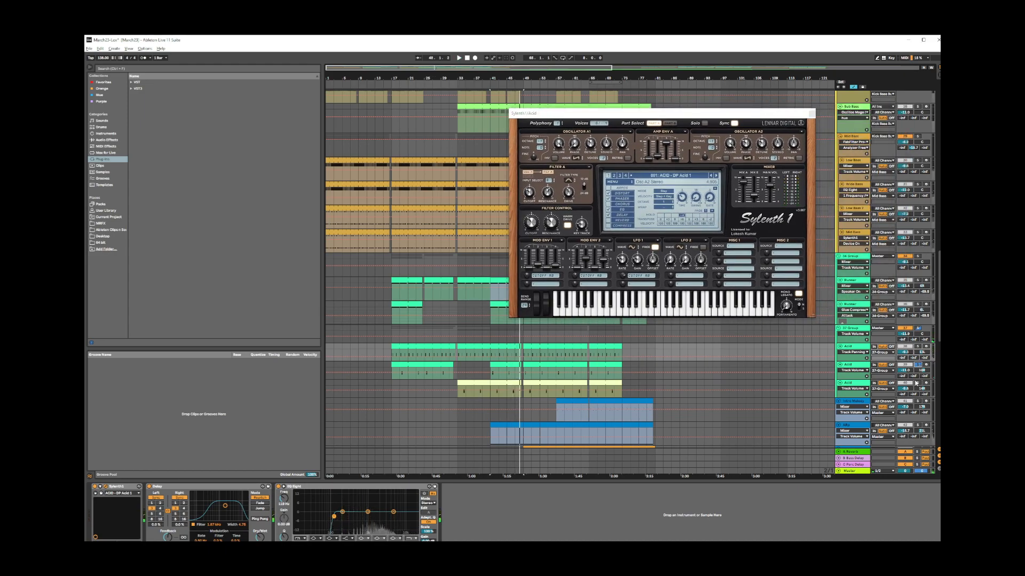
Play the third Acid track in solo, and switch the solo to the whole Acid group during playback
{"action": "left_click", "coordinate": [918, 384]}
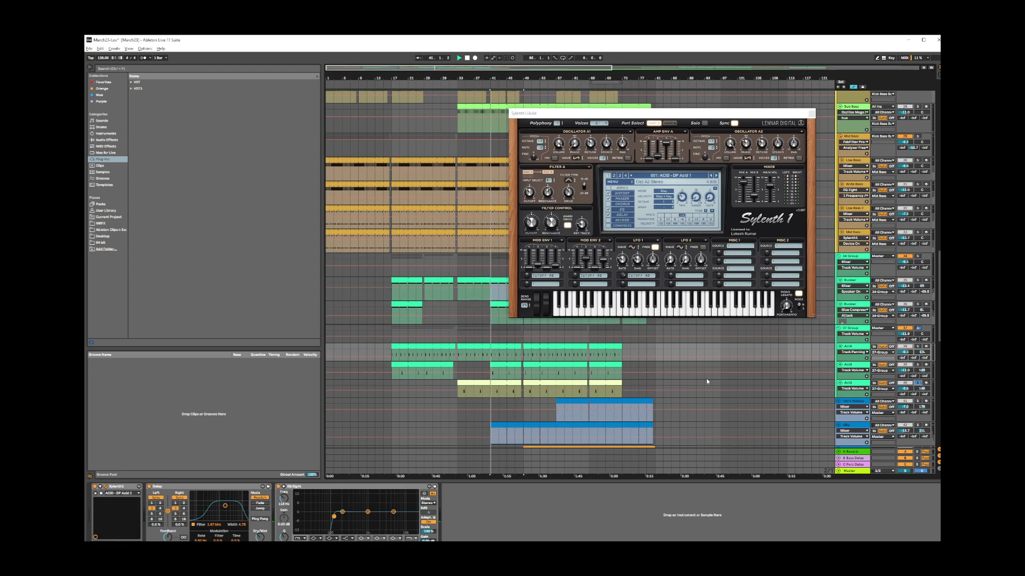
{"action": "key", "text": "space"}
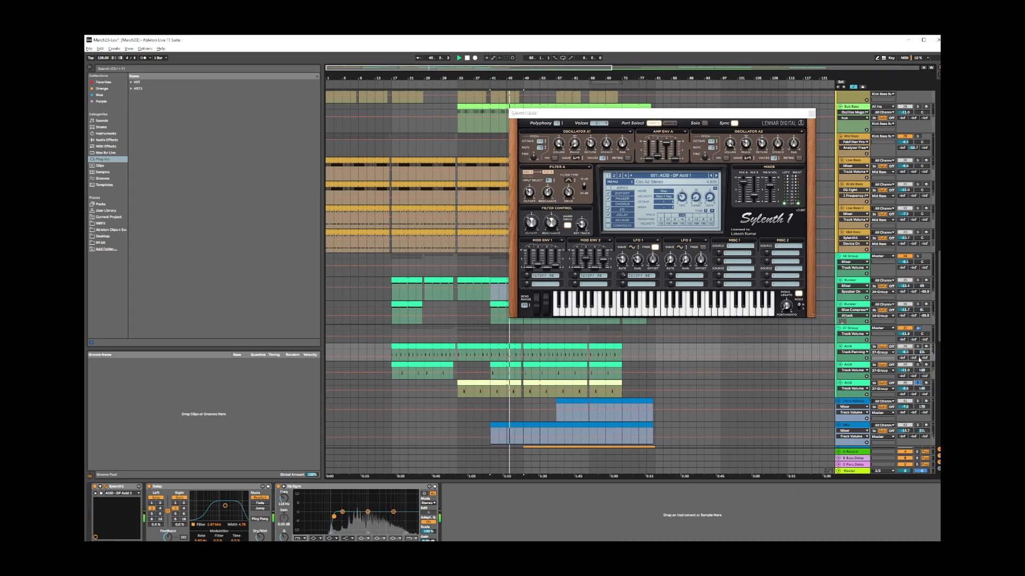
{"action": "left_click", "coordinate": [918, 329]}
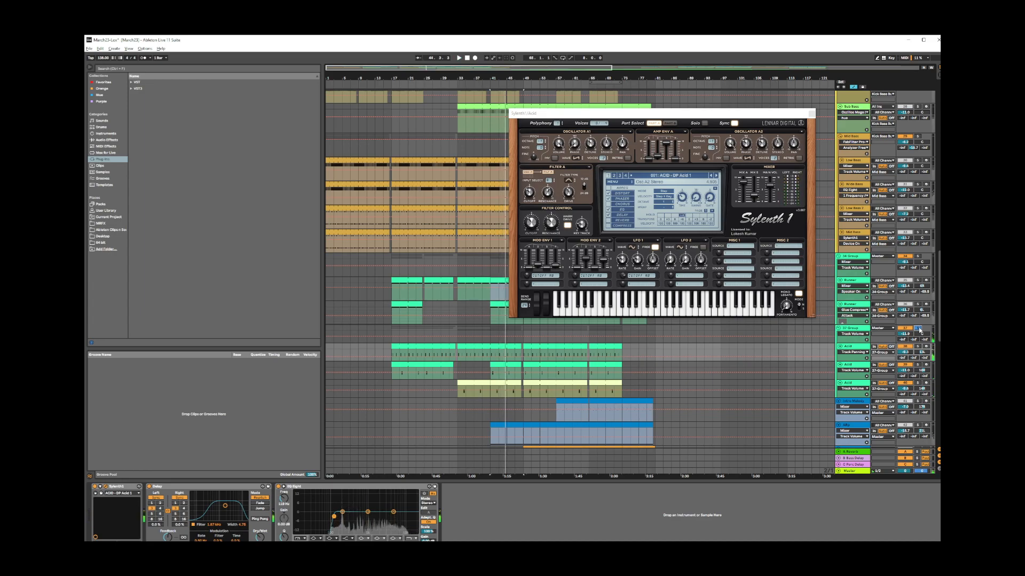
Solo the first and third Acid tracks together from bar 33, and add the second Acid track from bar 41
{"action": "left_click", "coordinate": [855, 346]}
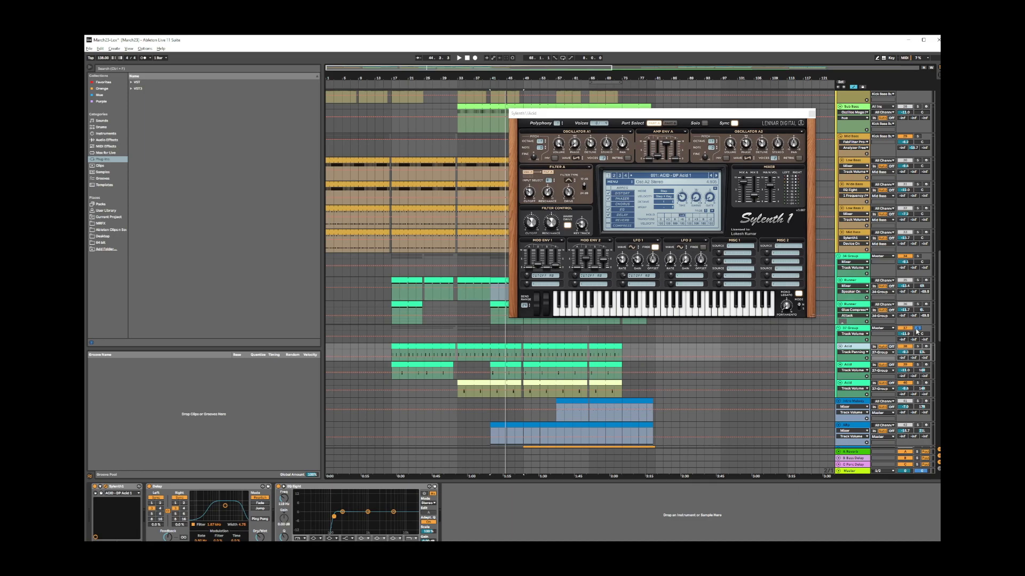
{"action": "left_click", "coordinate": [917, 346]}
{"action": "left_click", "coordinate": [467, 347]}
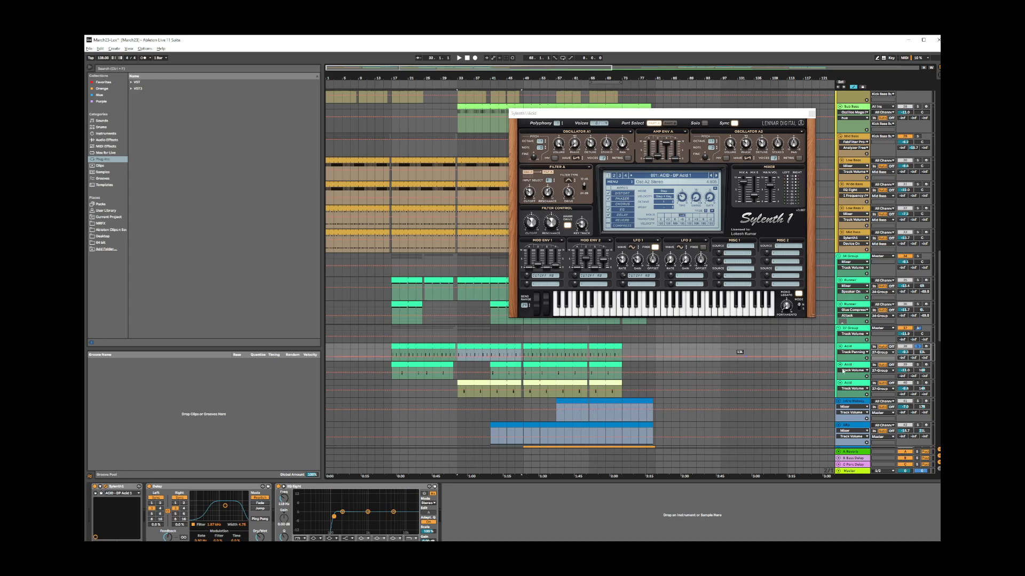
{"action": "left_click", "coordinate": [918, 383]}
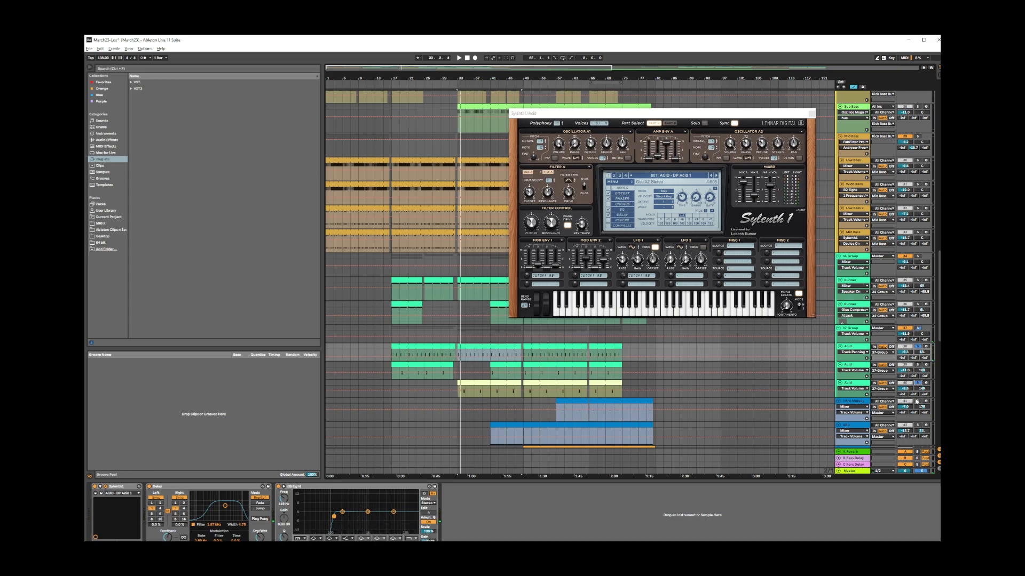
{"action": "key", "text": "space"}
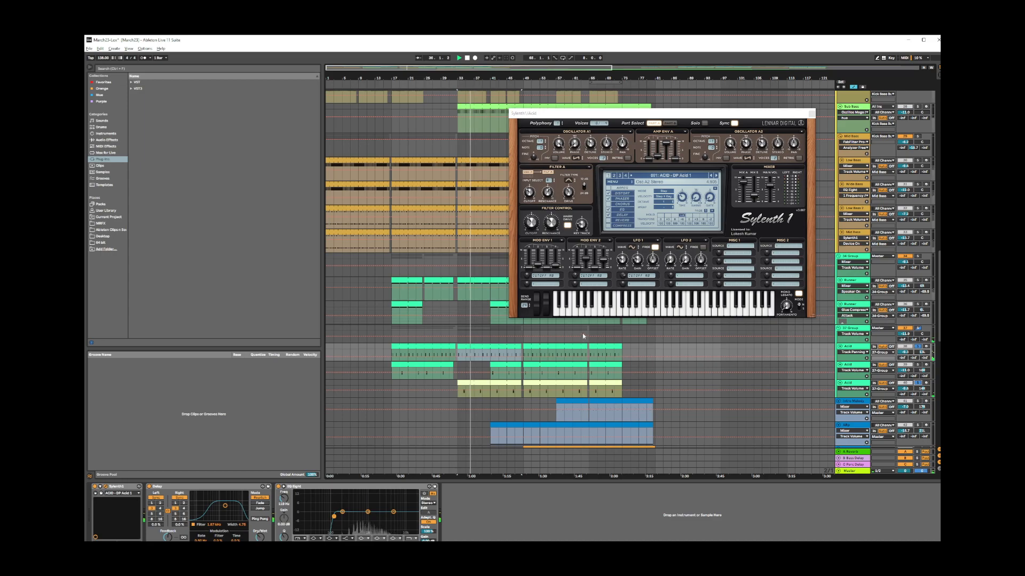
{"action": "left_click", "coordinate": [502, 366]}
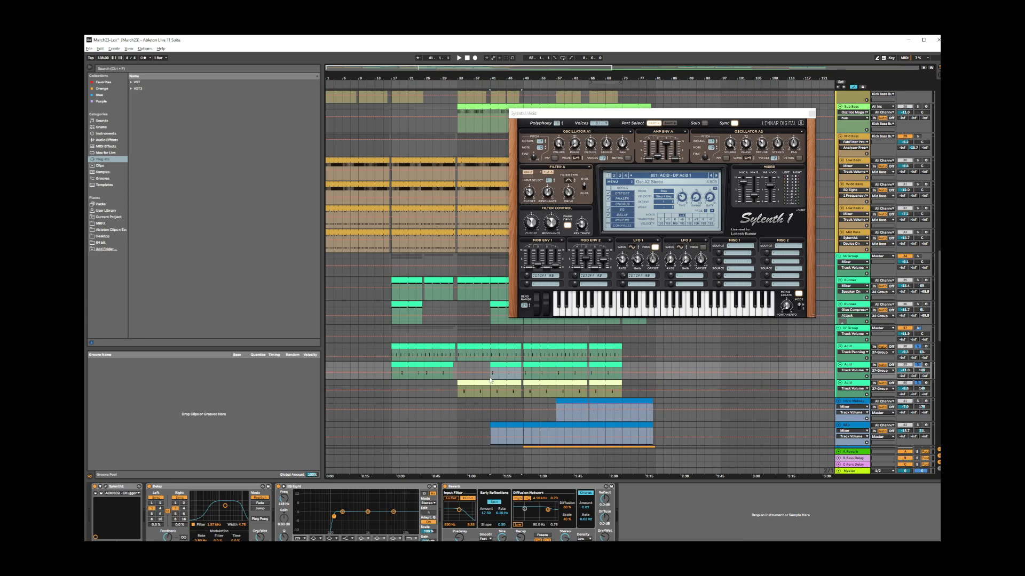
{"action": "key", "text": "space"}
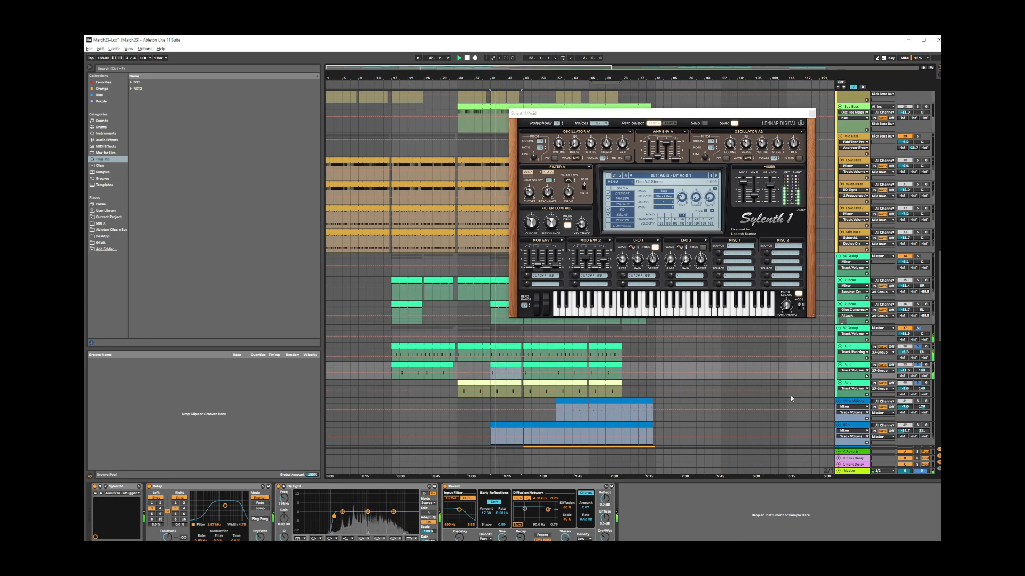
Solo the Acid, Runner, Kick Bass Bus and Mid Bass groups together, play them, and close the Sylenth1 window
{"action": "left_click", "coordinate": [918, 329]}
{"action": "left_click", "coordinate": [919, 258]}
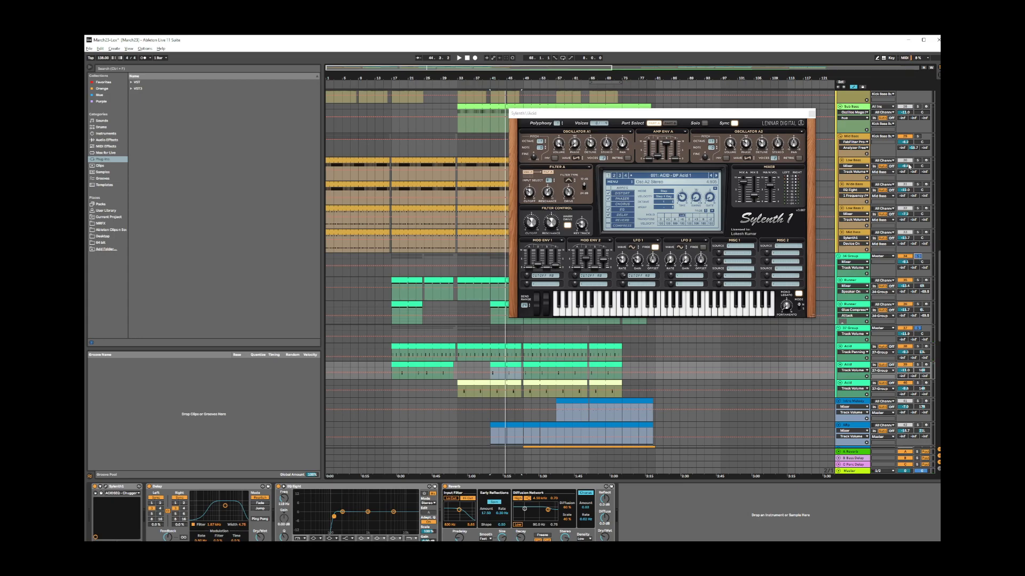
{"action": "scroll", "coordinate": [909, 166], "scroll_direction": "up", "scroll_amount": 3}
{"action": "left_click", "coordinate": [918, 121]}
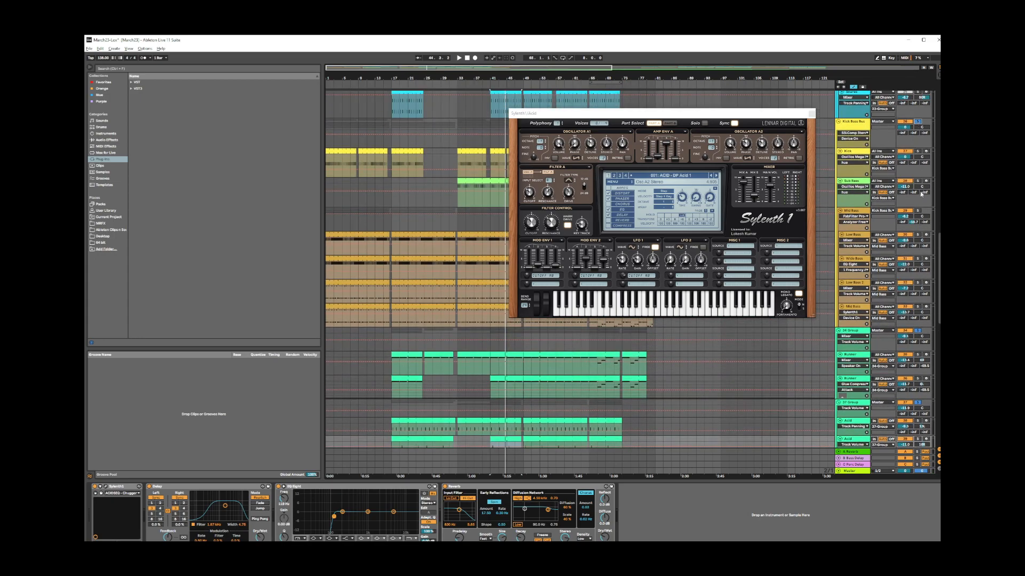
{"action": "left_click", "coordinate": [917, 211]}
{"action": "key", "text": "space"}
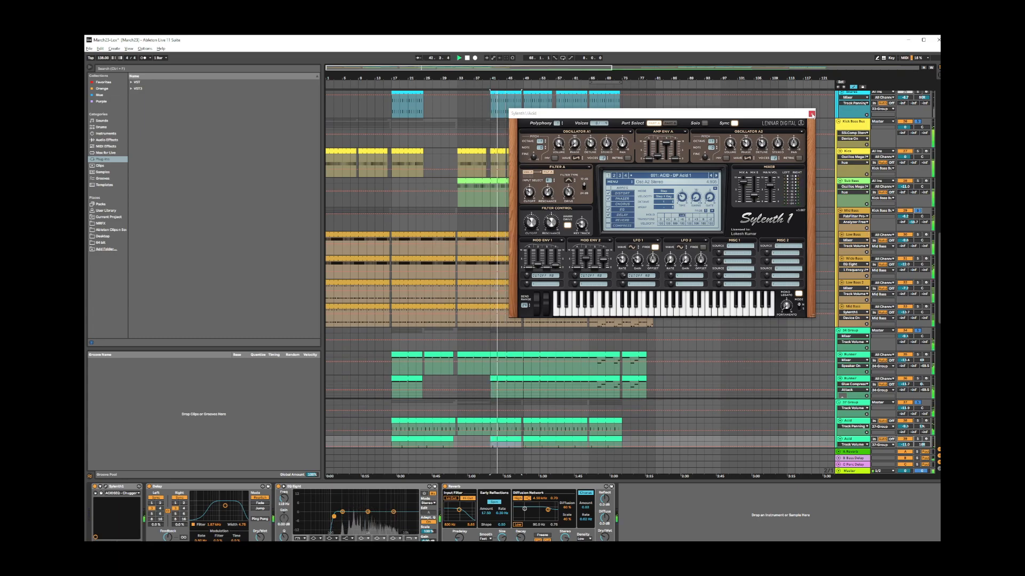
{"action": "left_click", "coordinate": [811, 114]}
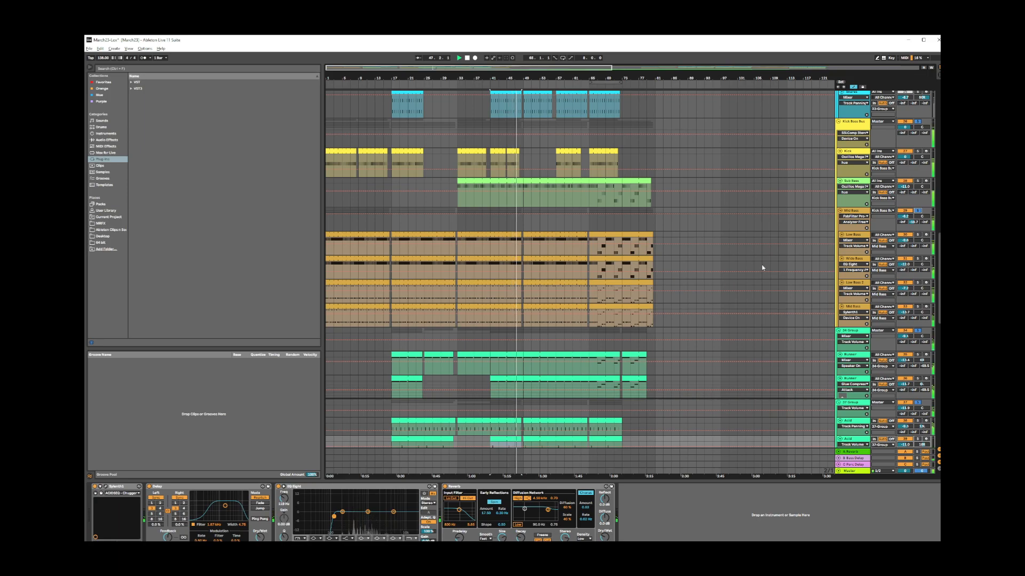
{"action": "scroll", "coordinate": [761, 265], "scroll_direction": "up", "scroll_amount": 1}
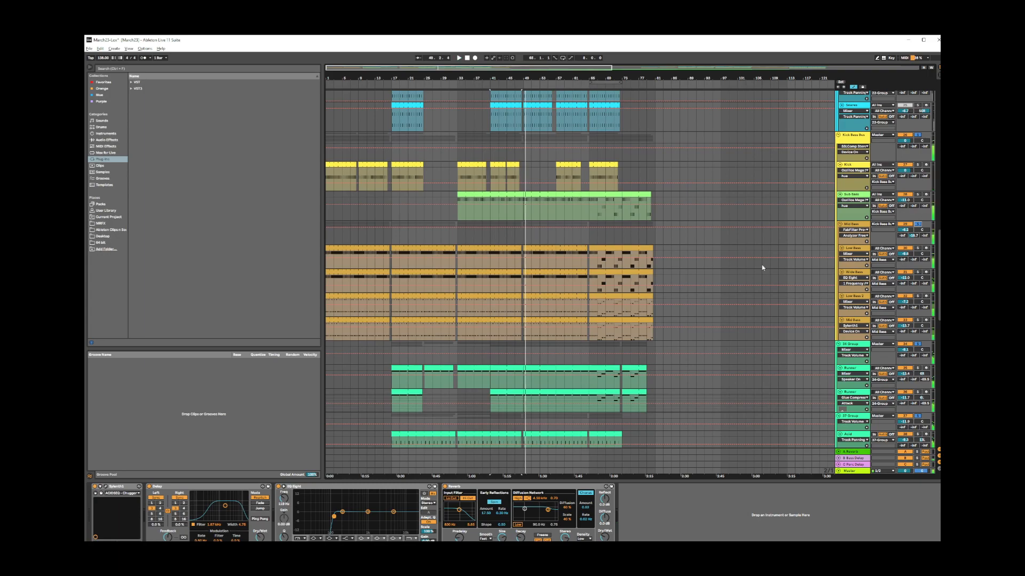
{"action": "scroll", "coordinate": [763, 268], "scroll_direction": "up", "scroll_amount": 15}
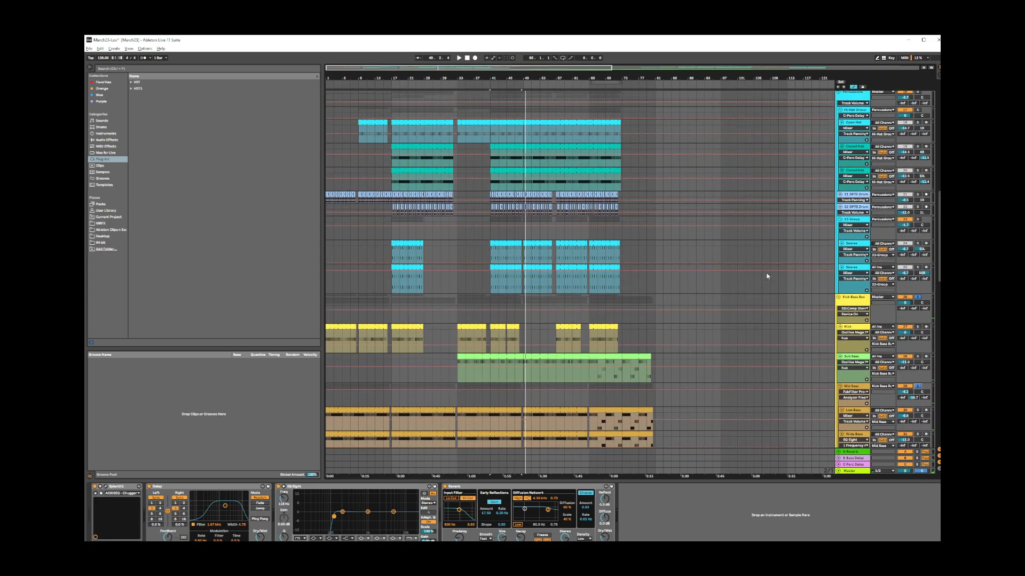
{"action": "scroll", "coordinate": [766, 275], "scroll_direction": "up", "scroll_amount": 9}
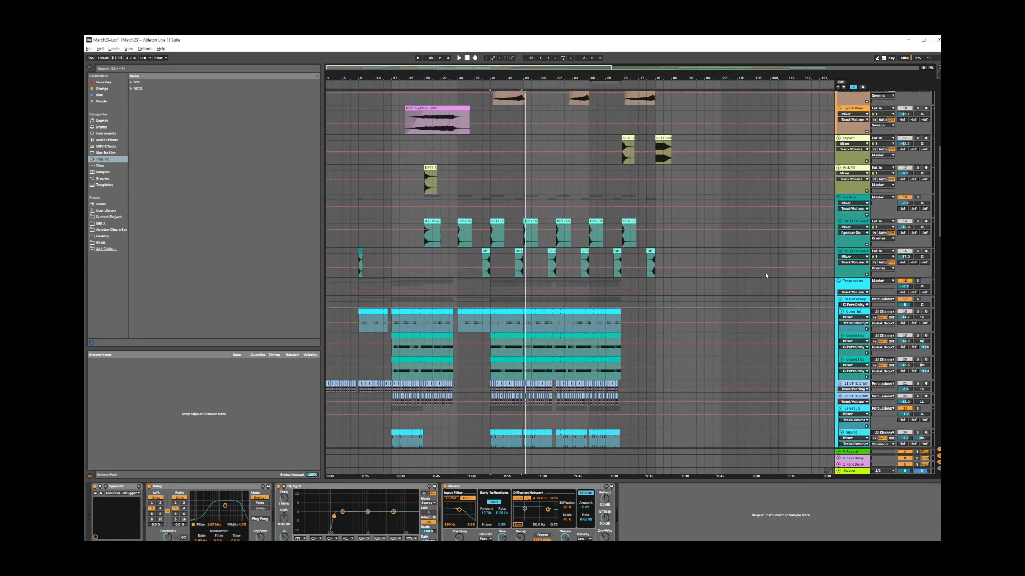
{"action": "scroll", "coordinate": [763, 273], "scroll_direction": "down", "scroll_amount": 14}
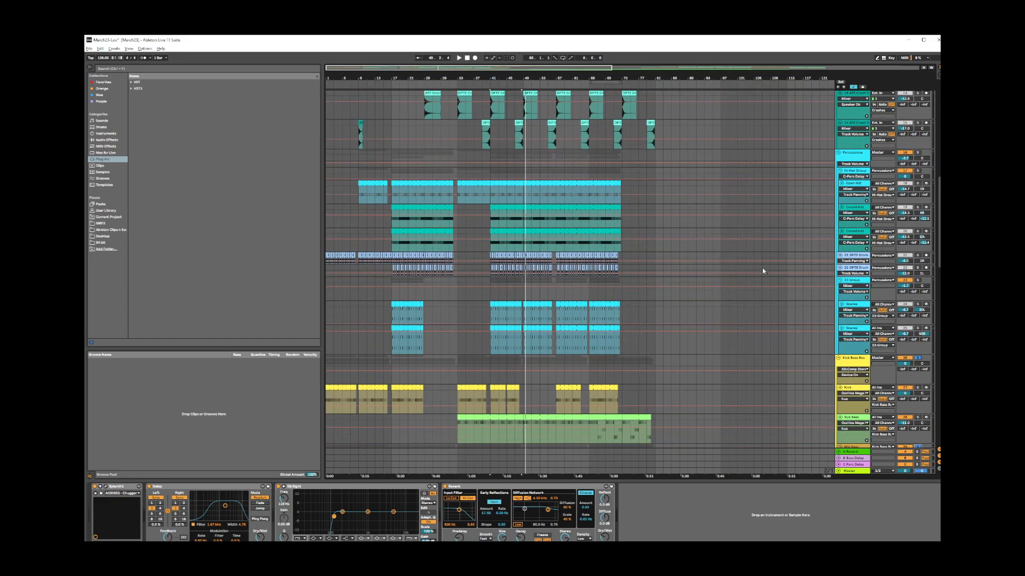
{"action": "scroll", "coordinate": [761, 268], "scroll_direction": "down", "scroll_amount": 6}
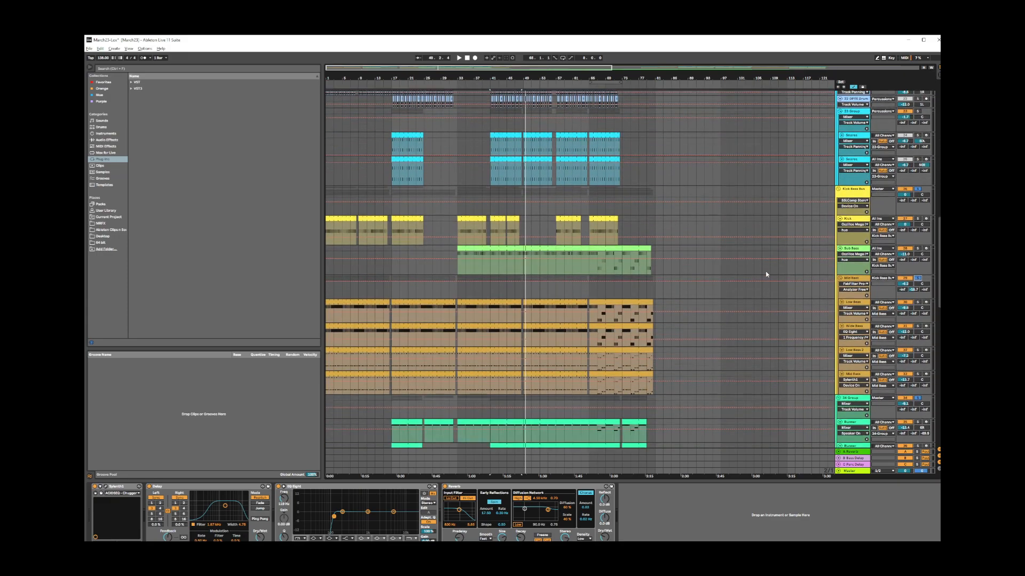